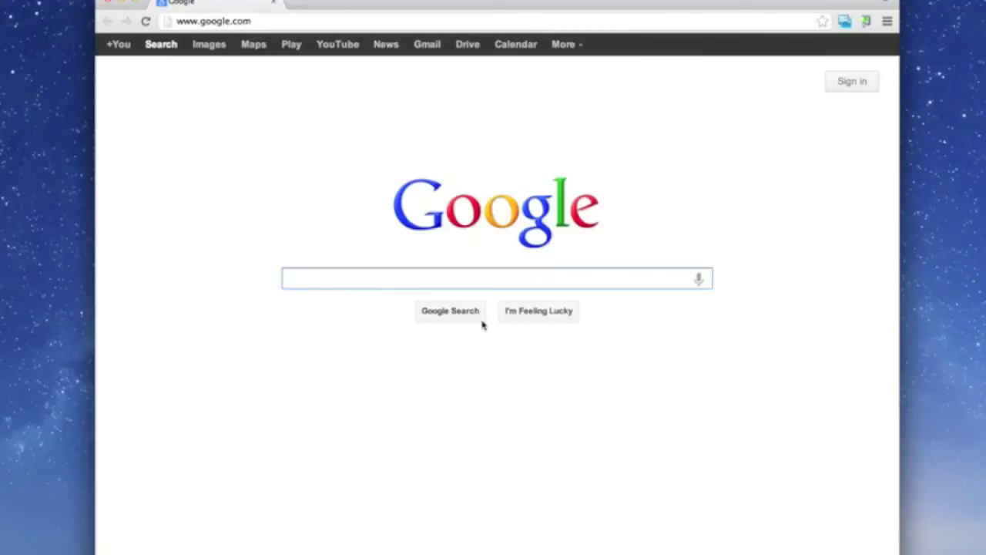
# Search for 'font squirrel', open the Font Squirrel site, and go to its Dingbat fonts
pyautogui.write('font squirrel')
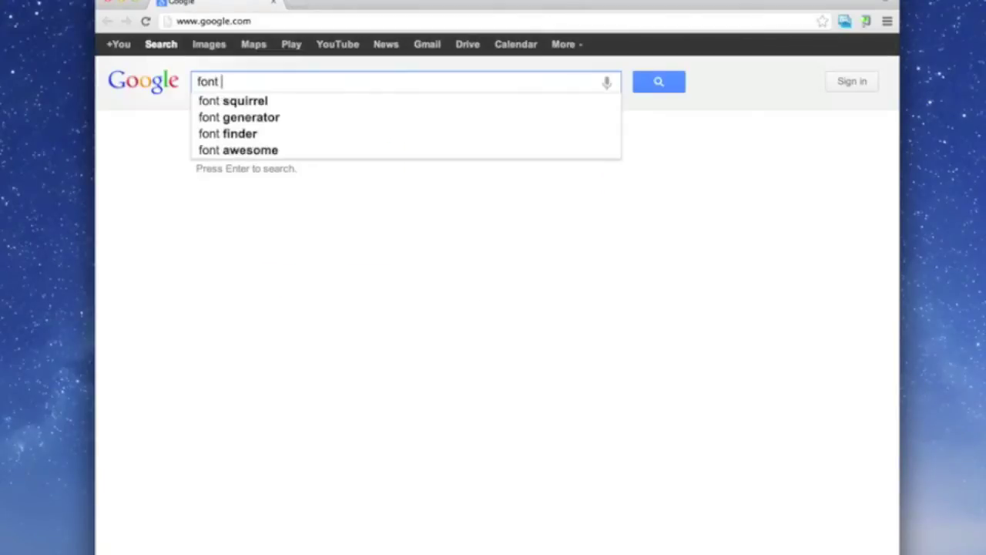
pyautogui.press('Return')
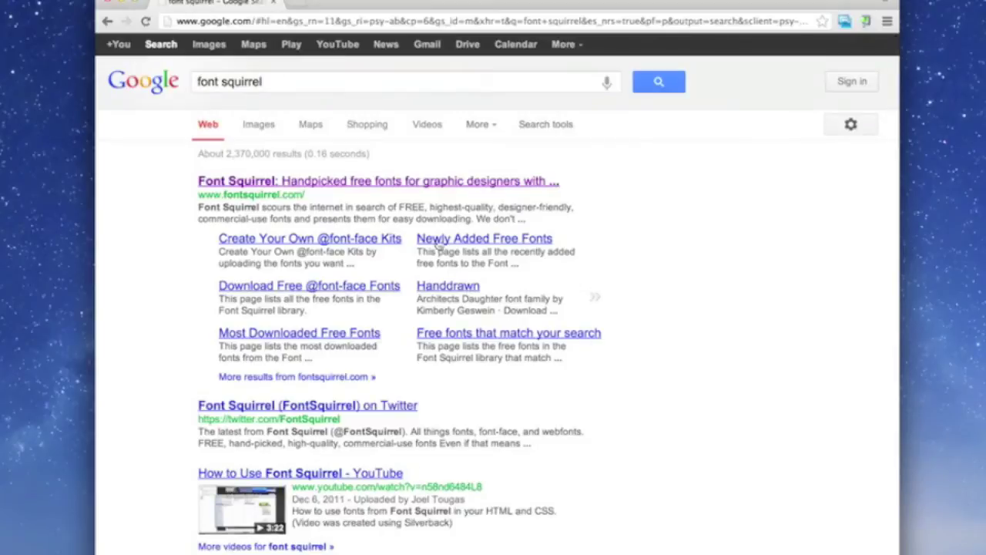
pyautogui.click(434, 181)
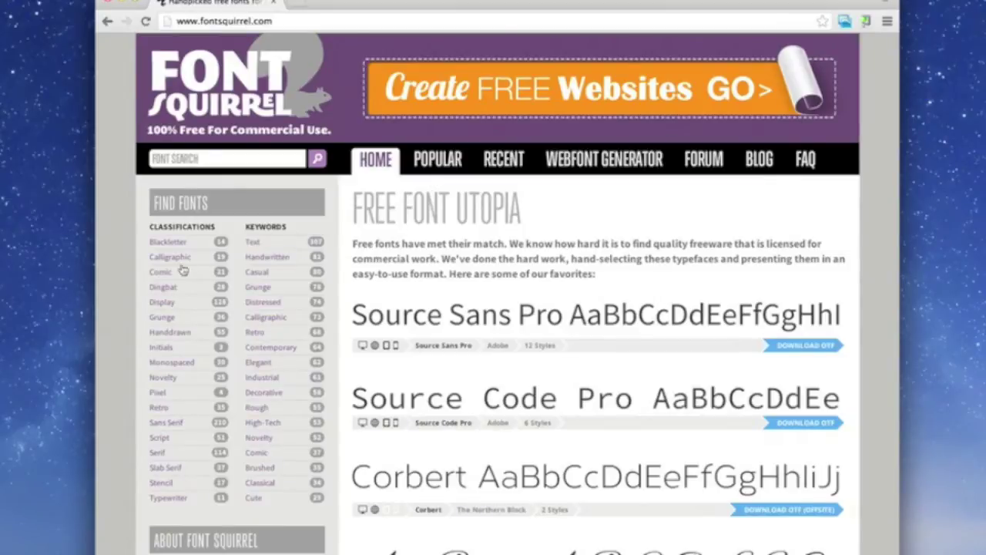
pyautogui.click(168, 290)
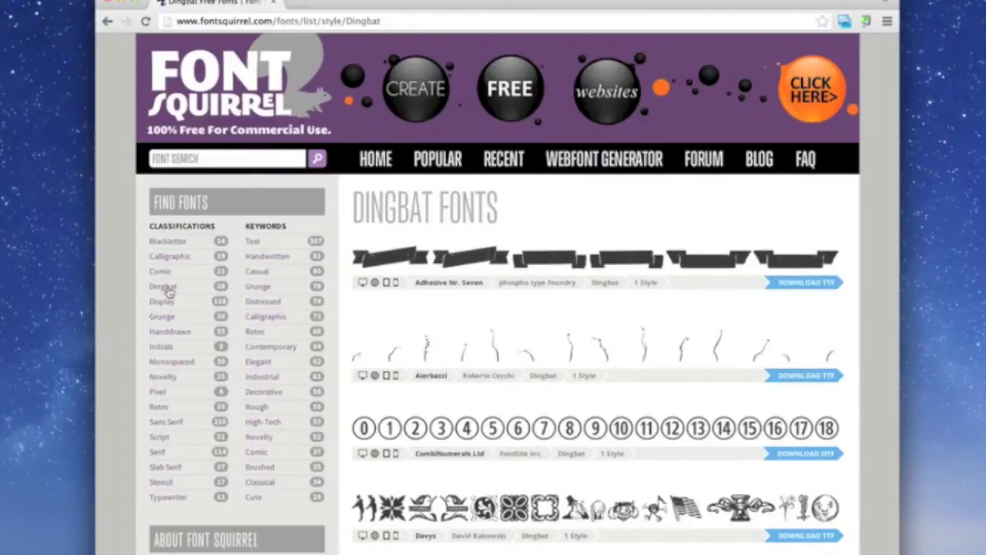
# Scroll the Dingbat list down to Modern Pictograms and download its OTF file
pyautogui.scroll(-5, 455, 357)
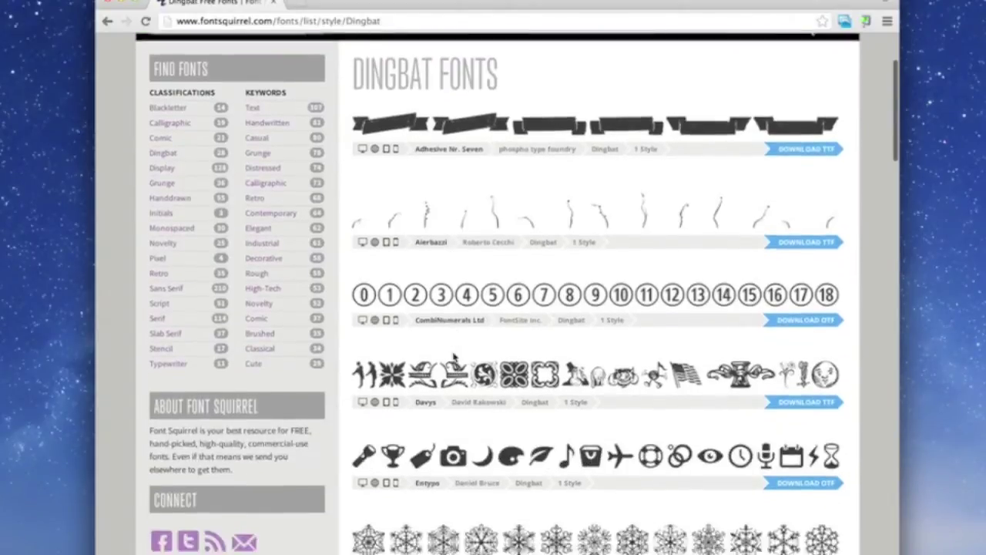
pyautogui.scroll(-5, 455, 356)
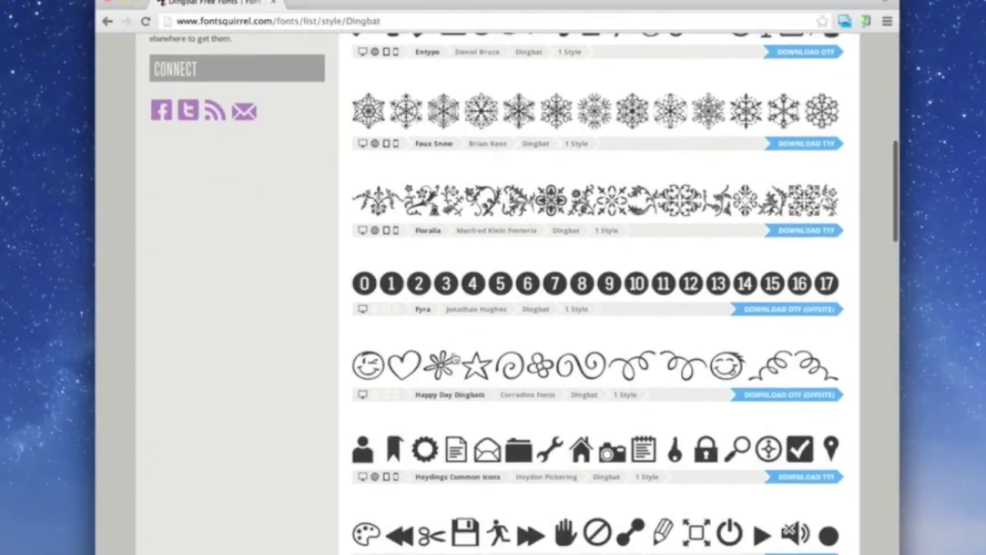
pyautogui.scroll(-1, 455, 357)
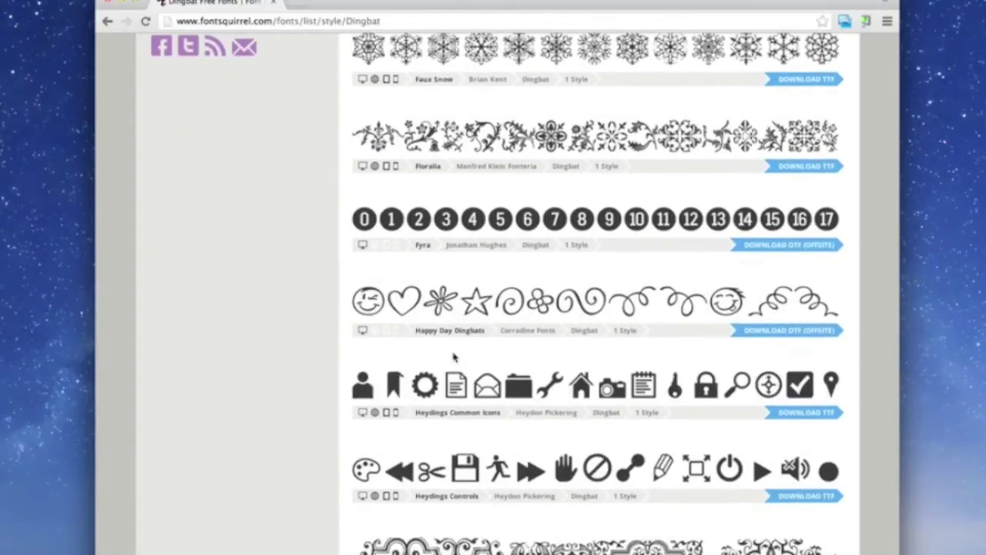
pyautogui.scroll(-1, 454, 358)
pyautogui.scroll(-5, 455, 357)
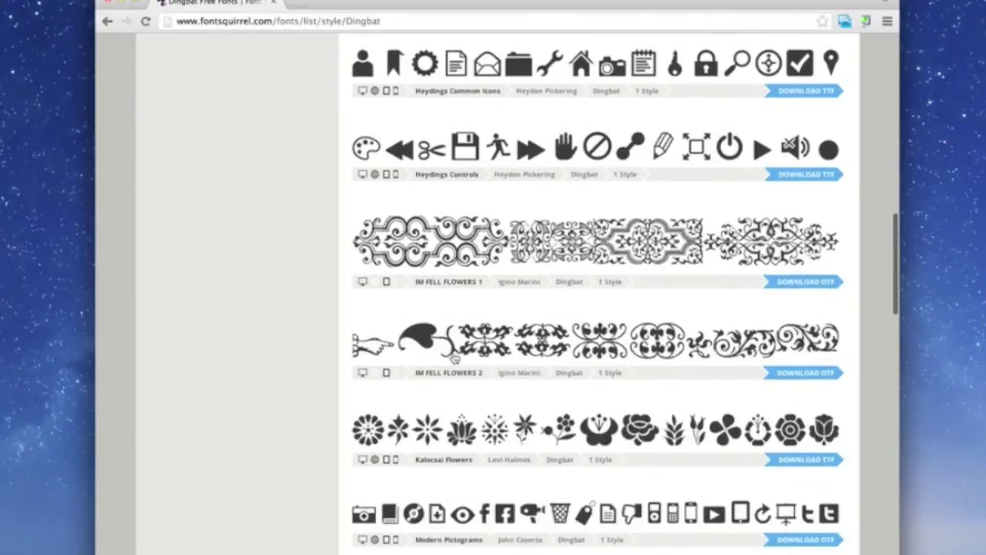
pyautogui.scroll(-3, 455, 359)
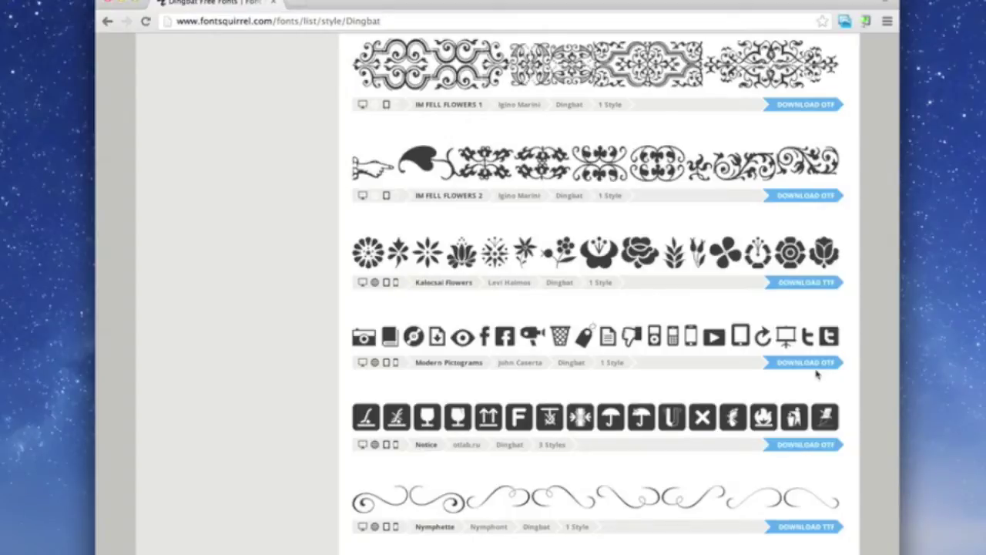
pyautogui.click(816, 364)
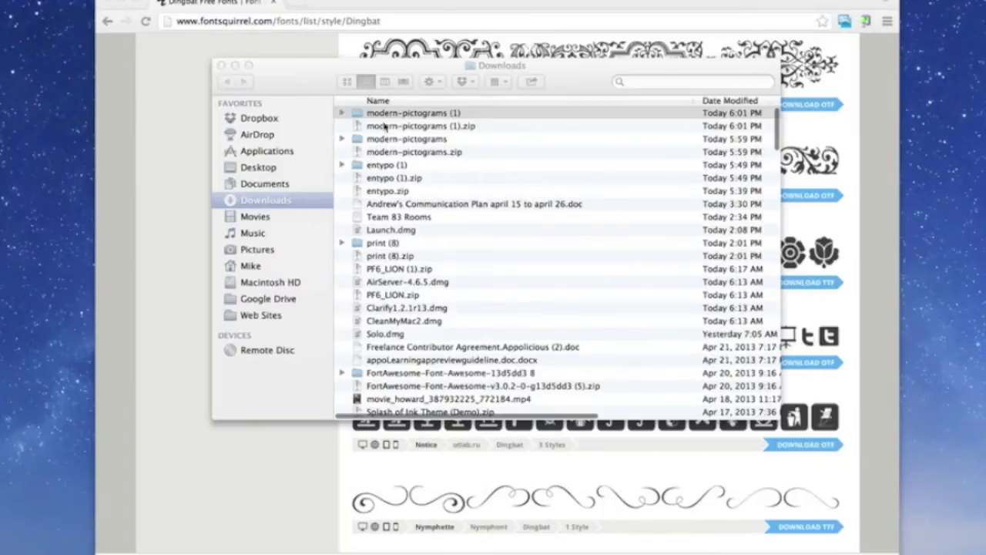
# Open the modern-pictograms (1) folder, hide Chrome, and Quick Look the license text file
pyautogui.doubleClick(397, 113)
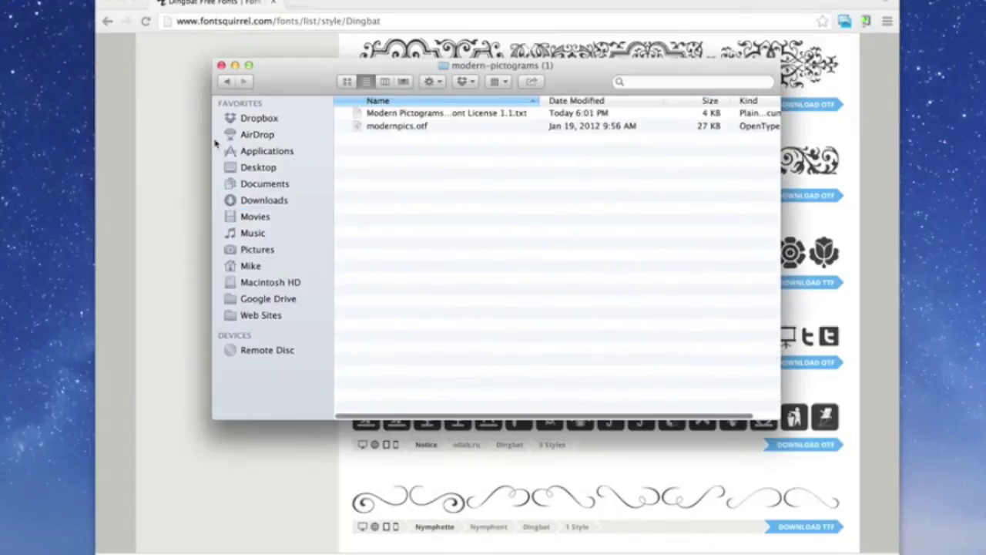
pyautogui.click(158, 159)
pyautogui.press('super+h')
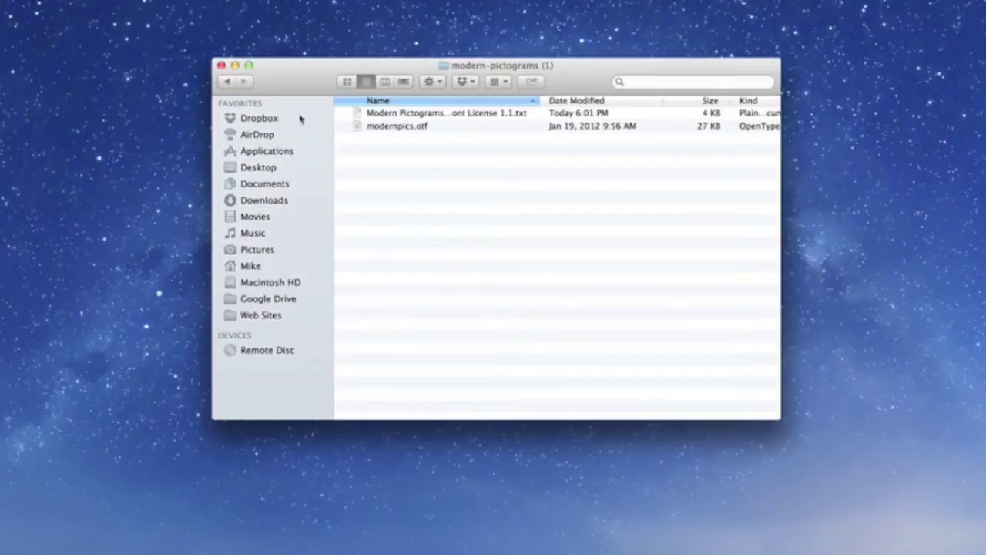
pyautogui.click(424, 117)
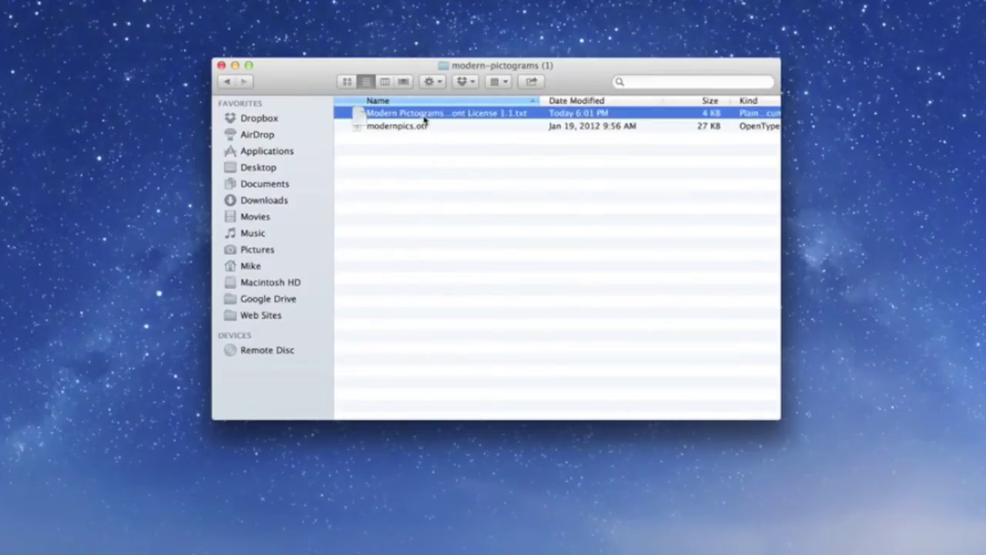
pyautogui.press('space')
pyautogui.press('space')
# Open modernpics.otf in a Font Book preview and choose Install Font
pyautogui.doubleClick(402, 128)
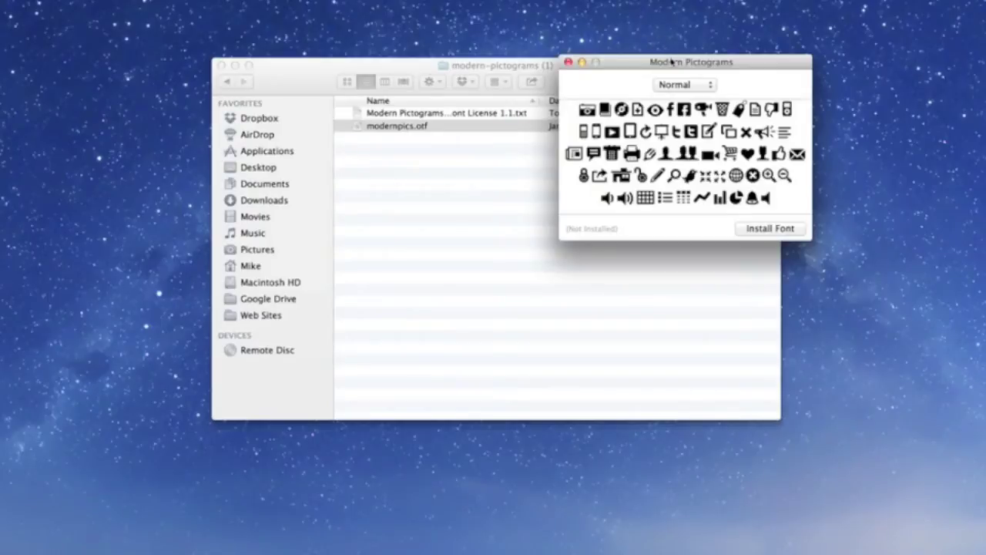
pyautogui.moveTo(669, 61); pyautogui.dragTo(591, 181)
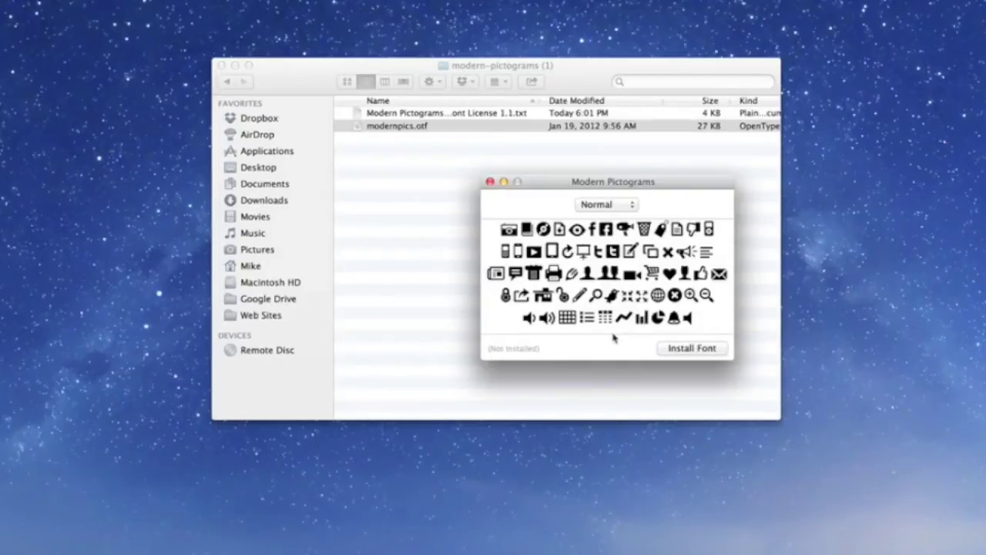
pyautogui.click(689, 348)
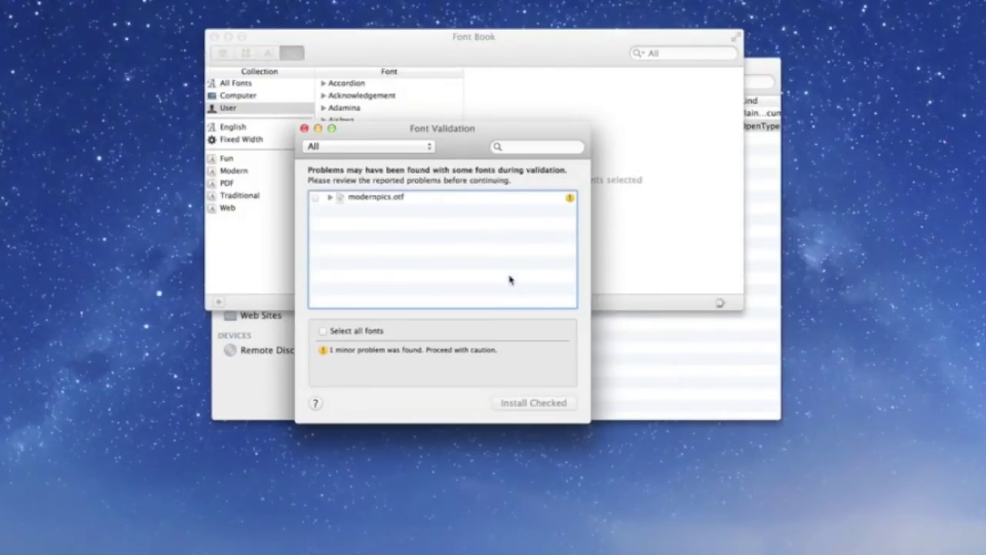
# Review the modernpics.otf validation warning, check the font, and install the checked font
pyautogui.click(484, 160)
pyautogui.moveTo(485, 162); pyautogui.dragTo(508, 156)
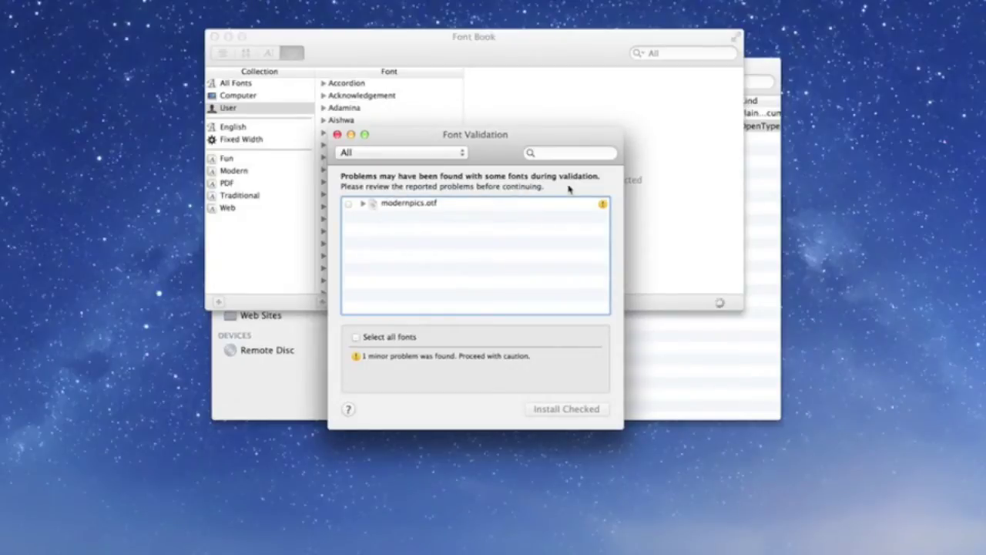
pyautogui.click(363, 203)
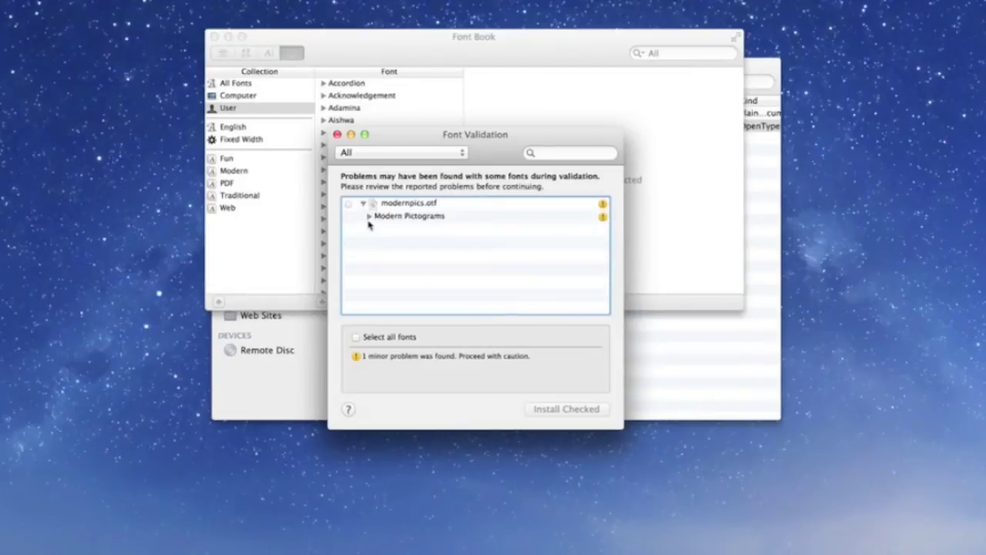
pyautogui.click(370, 218)
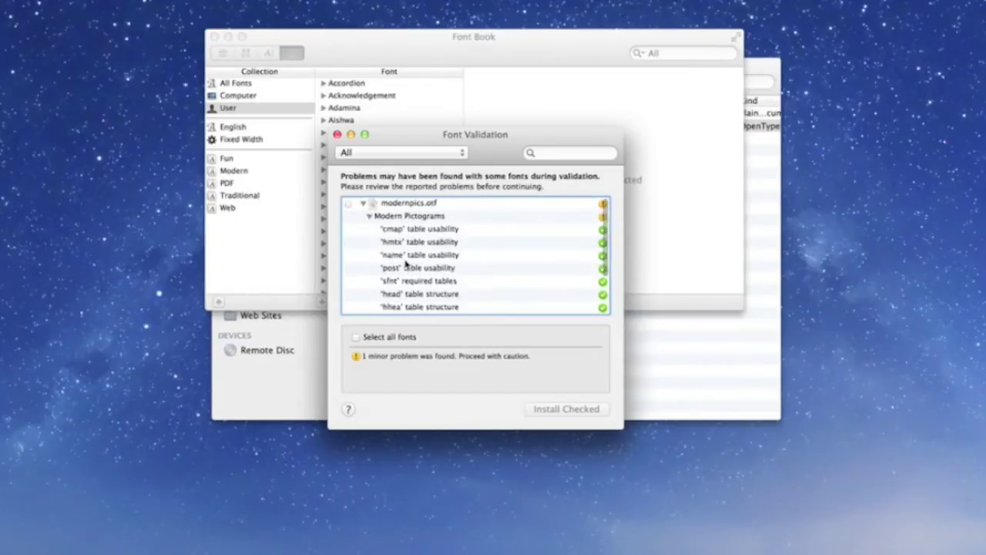
pyautogui.scroll(-4, 406, 265)
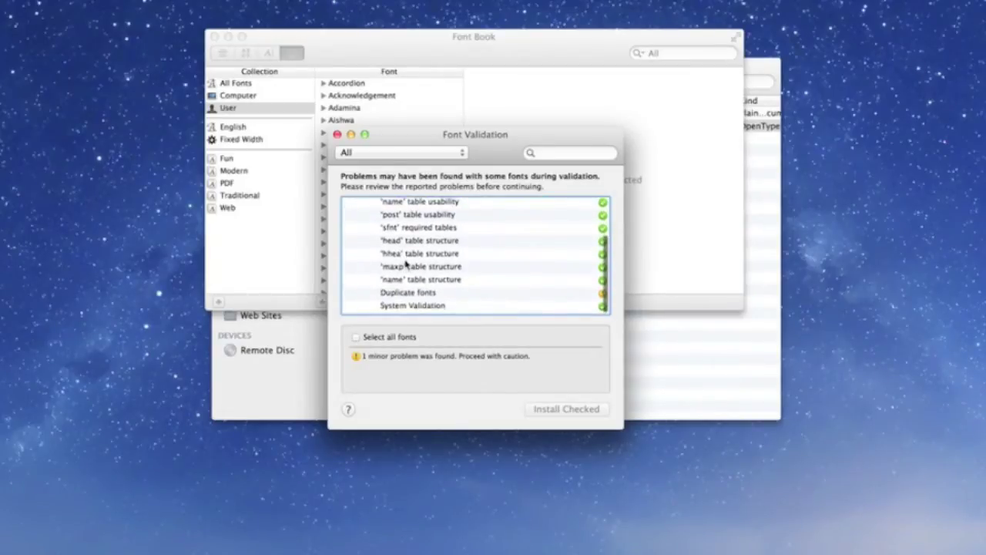
pyautogui.scroll(4, 406, 265)
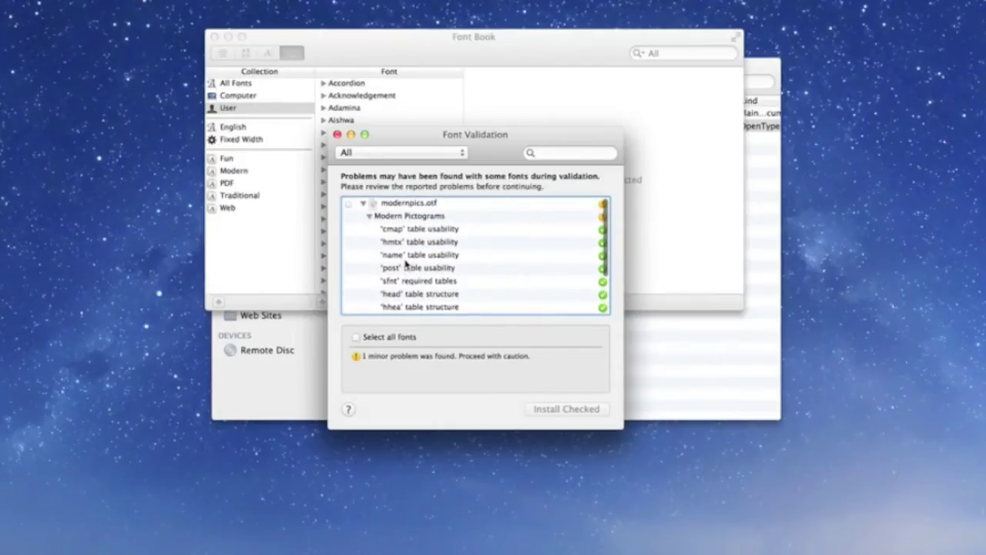
pyautogui.click(349, 203)
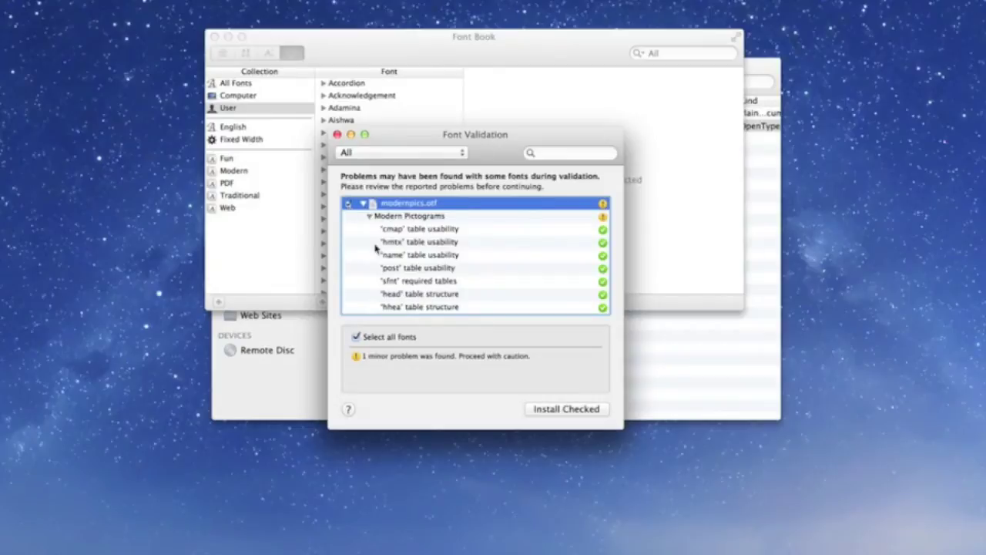
pyautogui.click(550, 409)
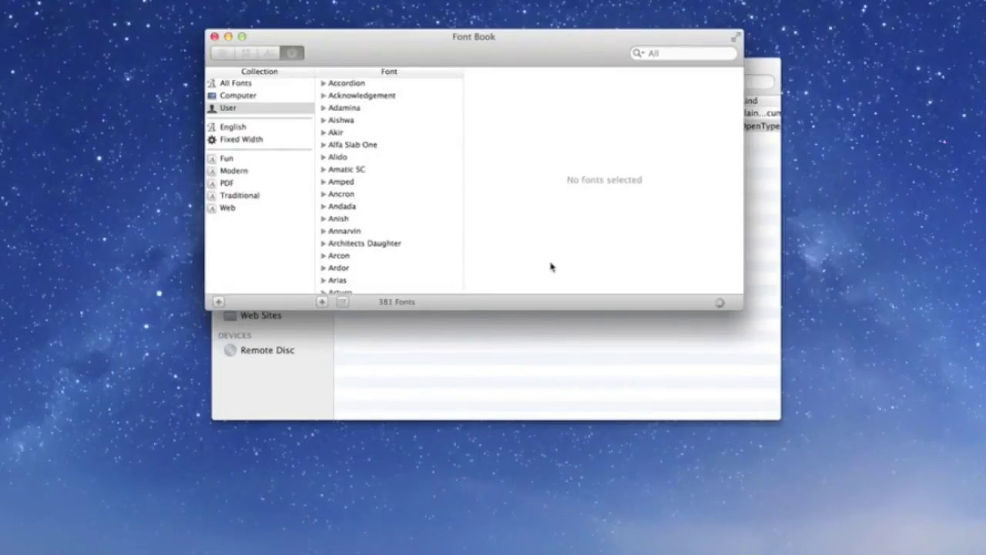
pyautogui.moveTo(544, 49); pyautogui.dragTo(533, 93)
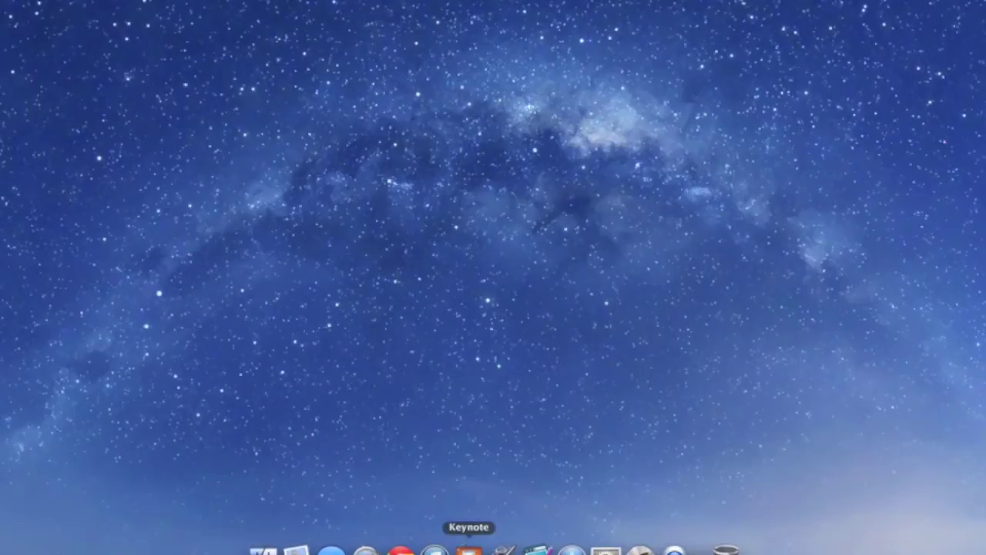
# Launch Keynote to a new dark gradient presentation and start editing the 'Text' placeholder
pyautogui.click(469, 548)
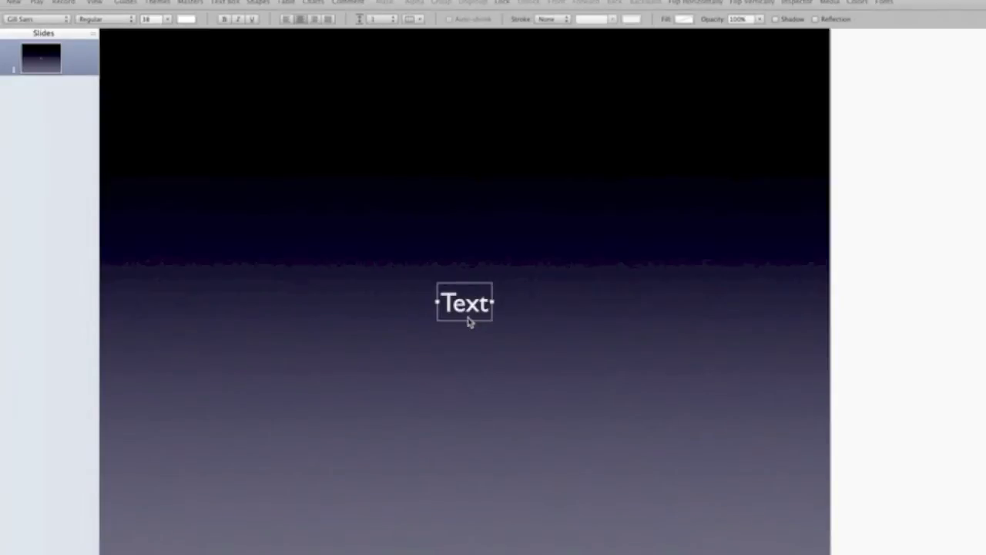
pyautogui.doubleClick(469, 321)
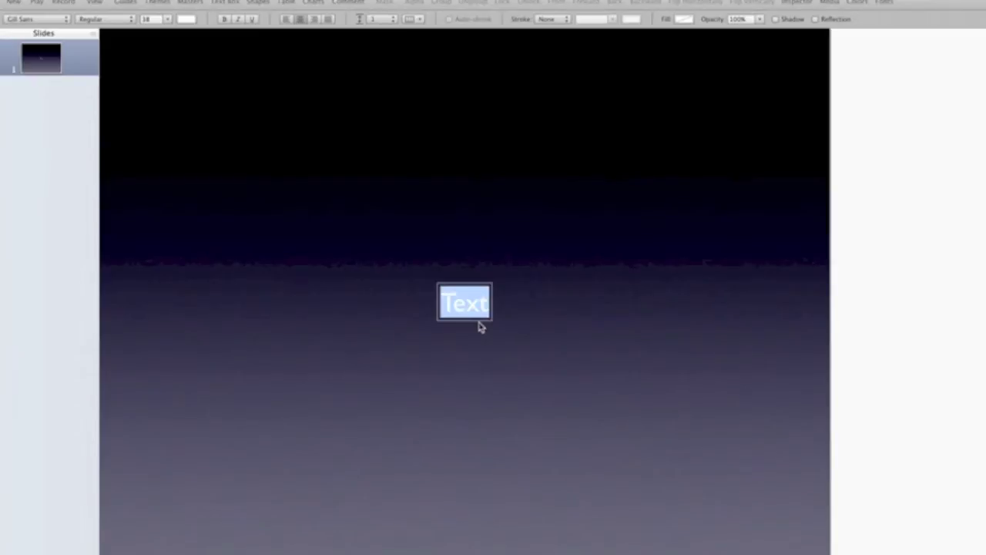
pyautogui.press('super+f')
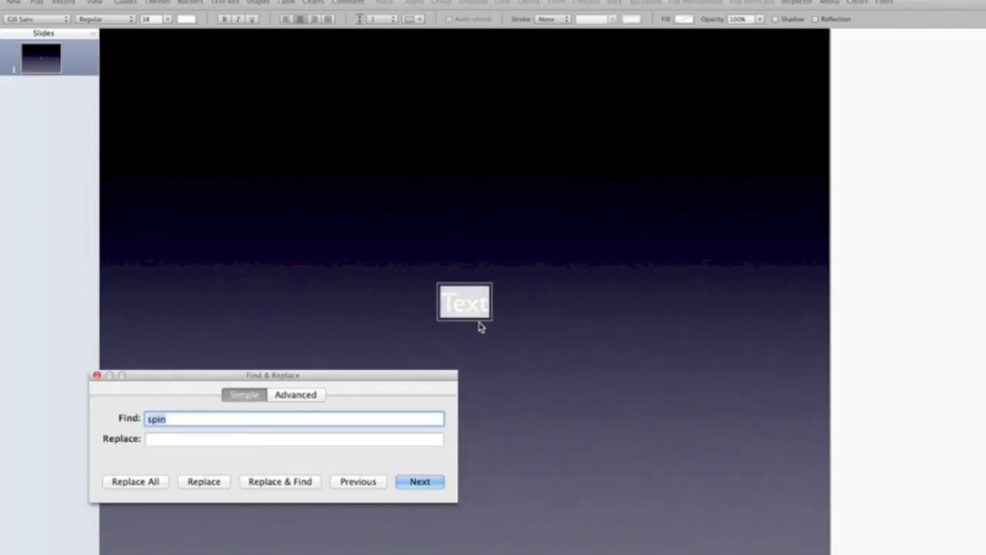
pyautogui.click(96, 376)
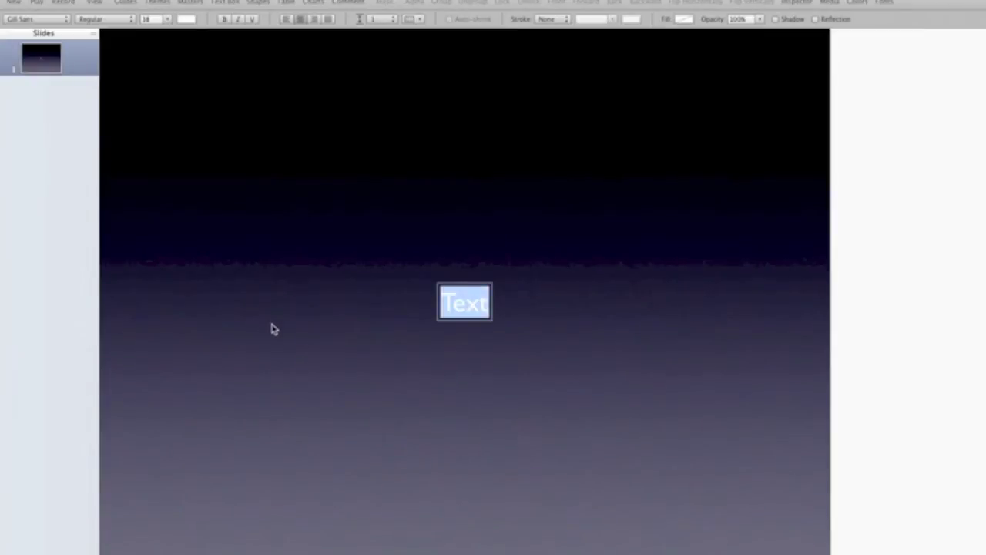
pyautogui.press('super+t')
pyautogui.click(348, 393)
pyautogui.moveTo(703, 355); pyautogui.dragTo(131, 143)
pyautogui.scroll(-3, 168, 259)
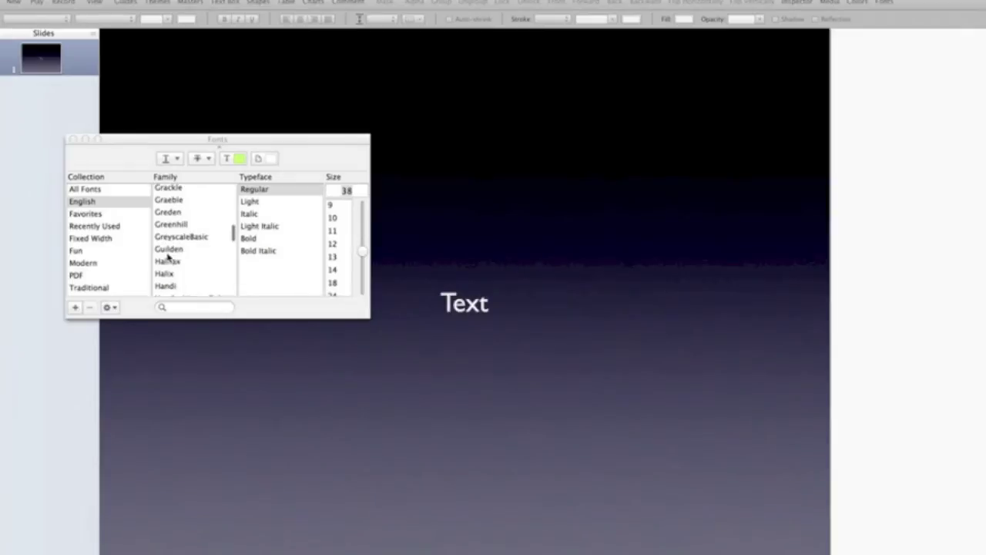
pyautogui.scroll(-2, 168, 258)
pyautogui.click(73, 139)
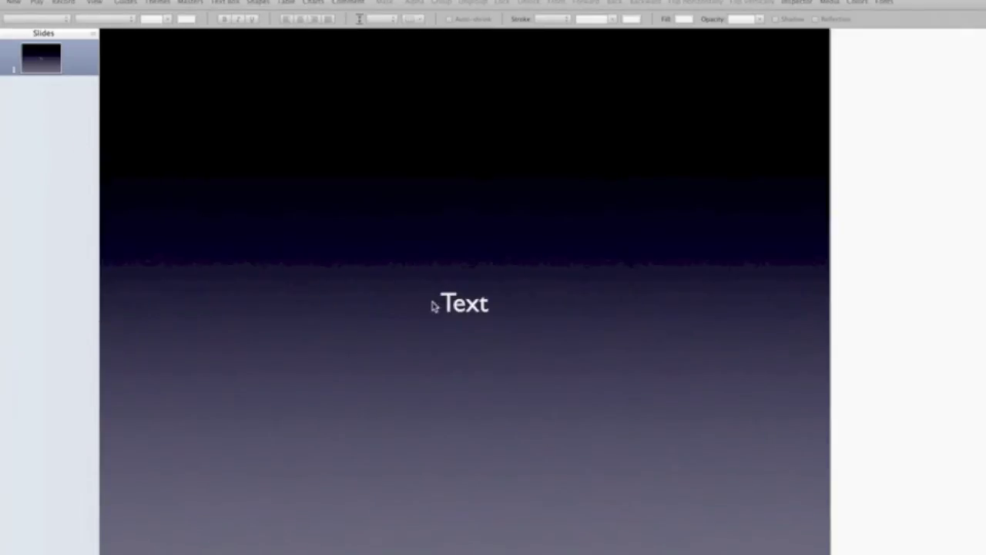
pyautogui.click(459, 307)
pyautogui.click(459, 306)
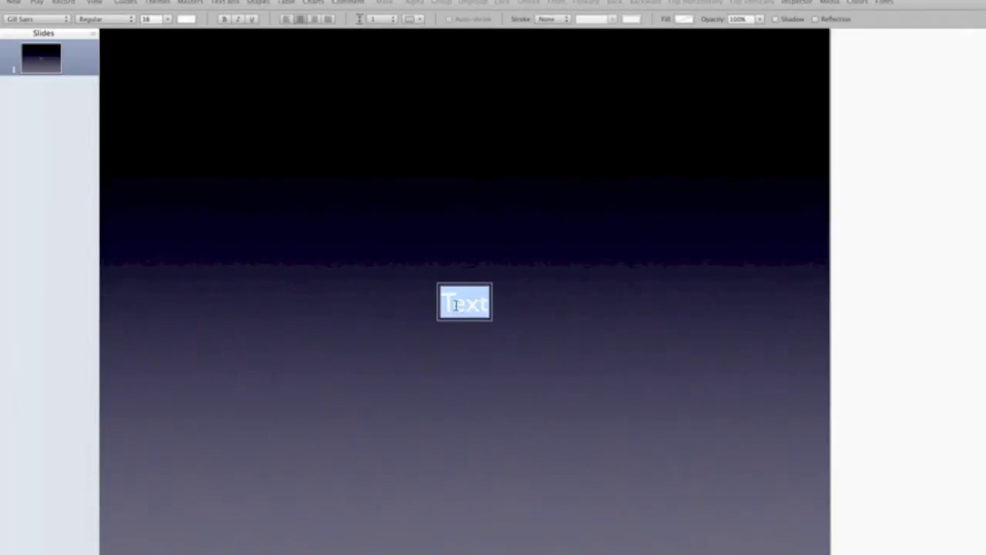
pyautogui.click(52, 22)
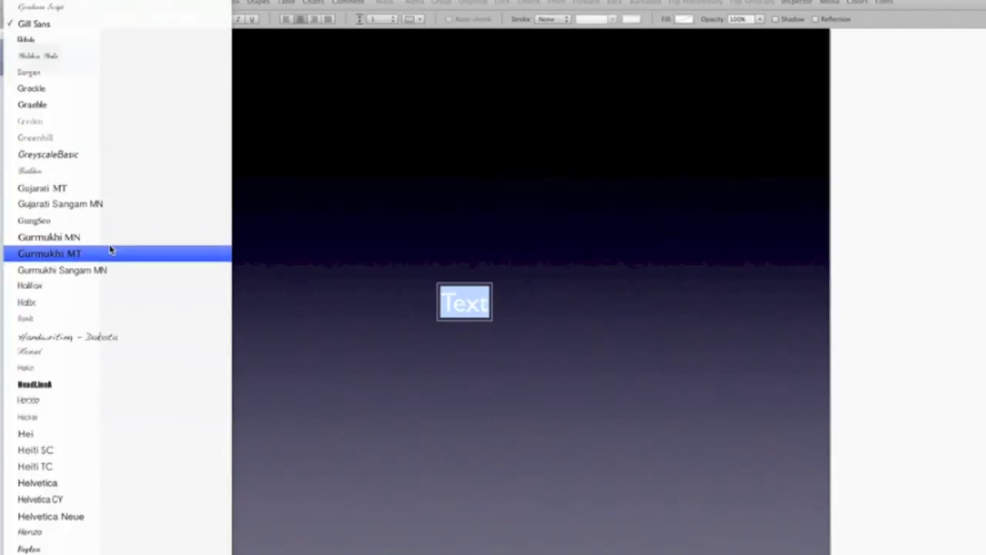
# Scroll the font family list down and set the 'Text' placeholder in Modern Pictograms
pyautogui.scroll(-10, 110, 249)
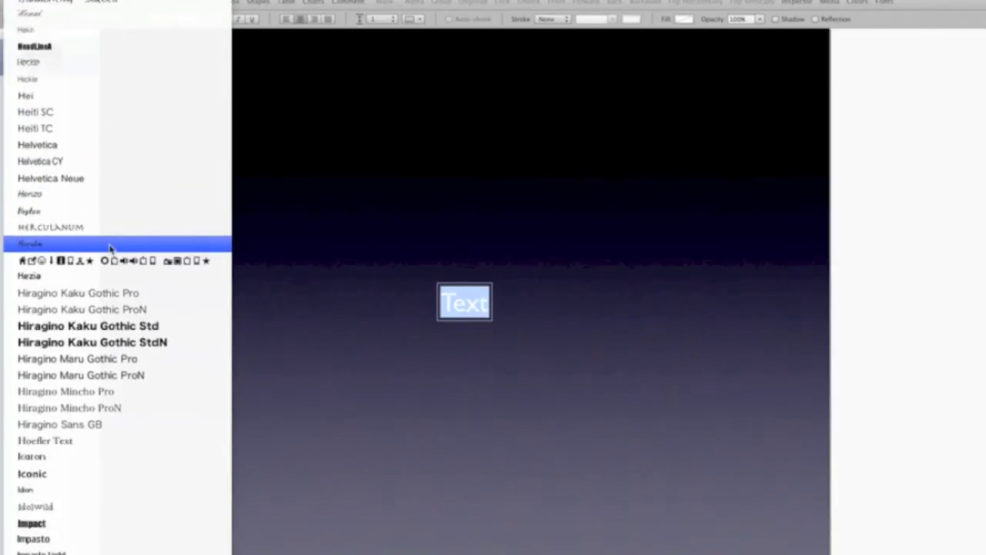
pyautogui.scroll(-4, 110, 249)
pyautogui.scroll(-6, 110, 249)
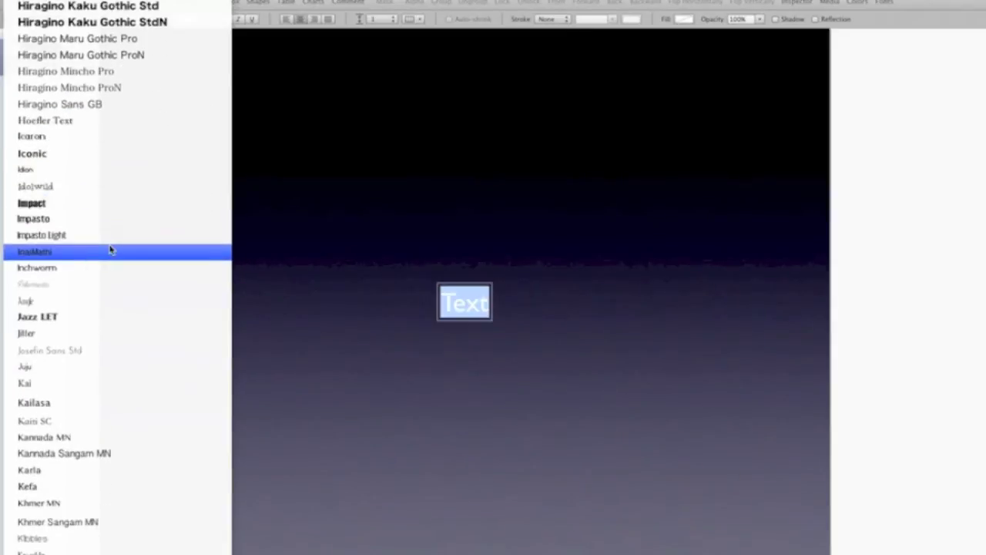
pyautogui.scroll(-5, 110, 249)
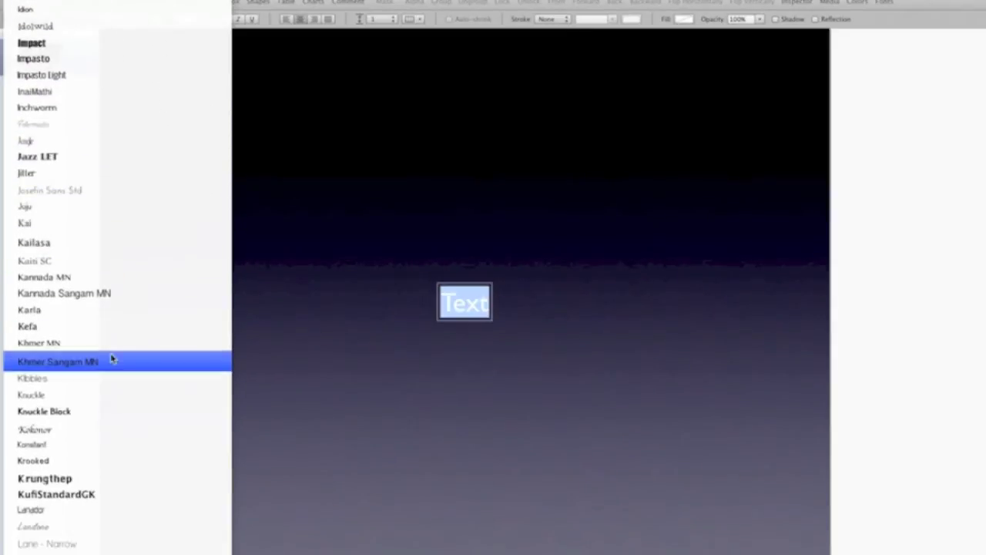
pyautogui.scroll(-6, 111, 357)
pyautogui.scroll(-9, 111, 357)
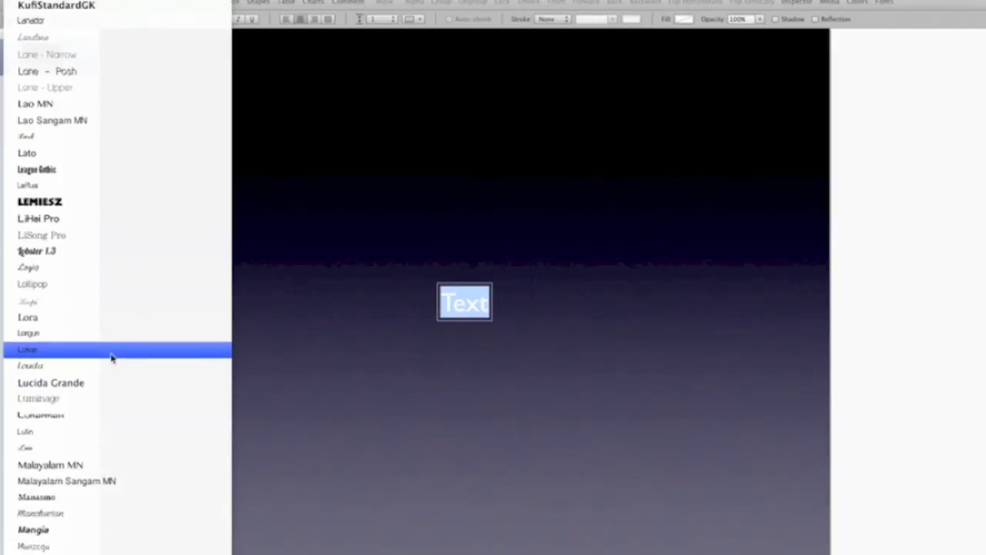
pyautogui.scroll(-9, 111, 358)
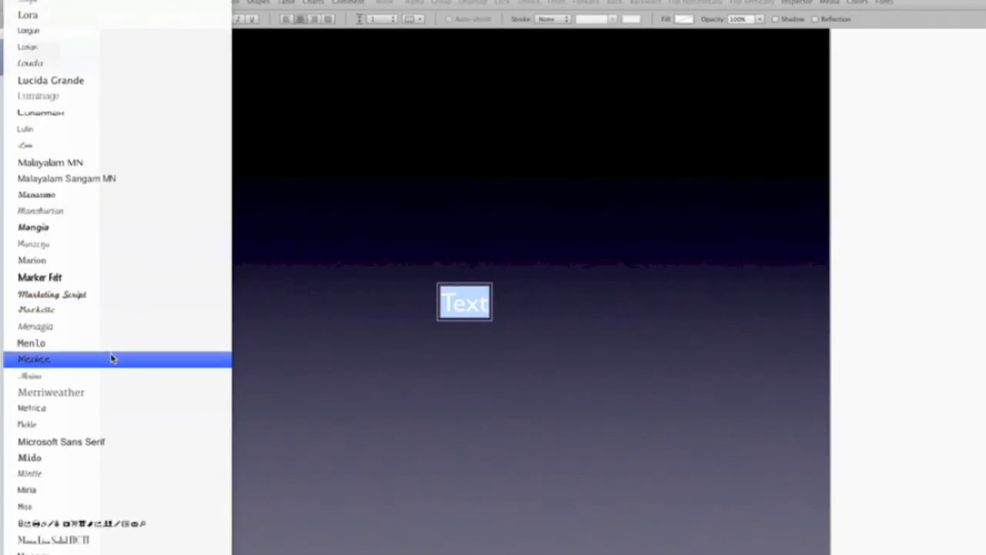
pyautogui.scroll(-4, 111, 357)
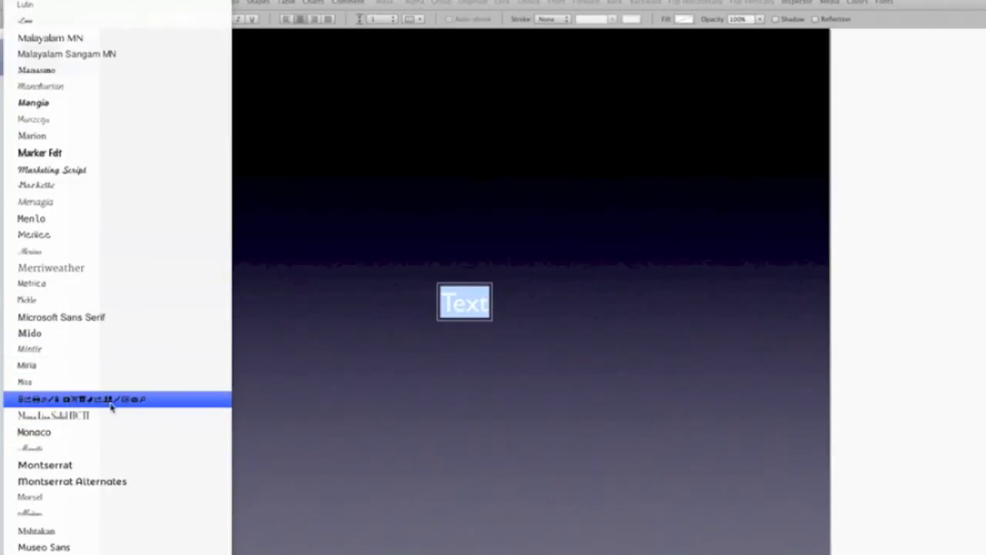
pyautogui.click(111, 399)
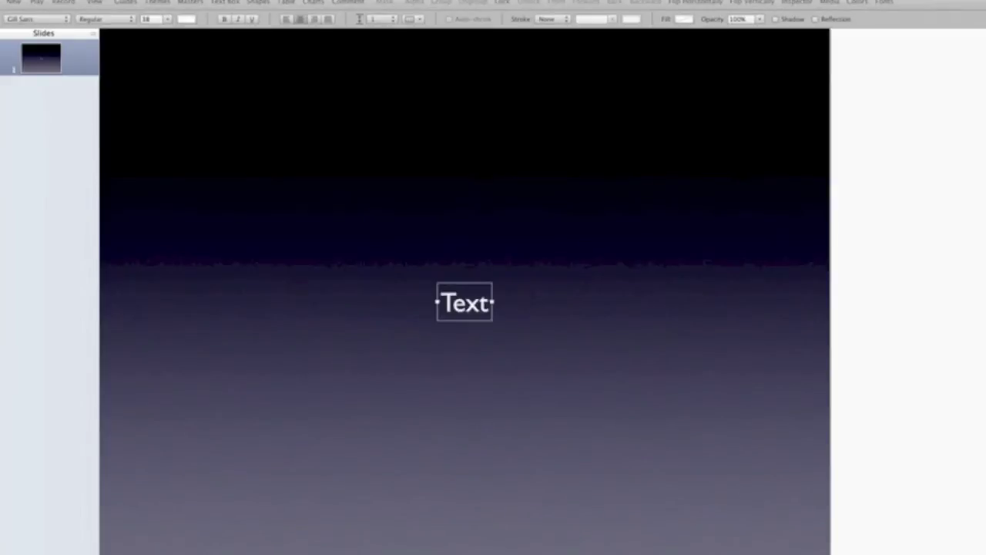
# Enter the Gill Sans Regular 'Text' box to edit it again
pyautogui.click(461, 309)
# Replace 'Text' with the lowercase alphabet and paste a copy on a second line
pyautogui.doubleClick(461, 309)
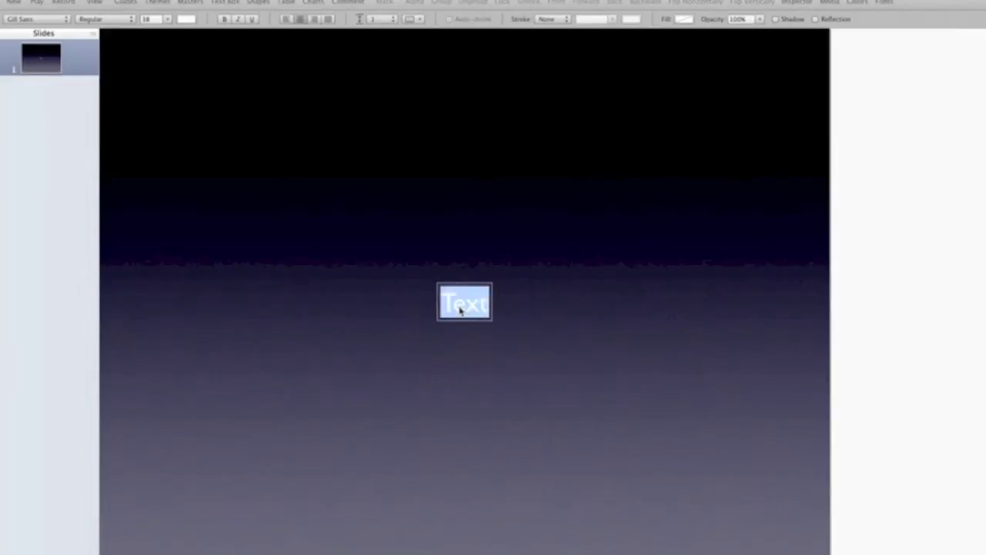
pyautogui.write('abcdefghij')
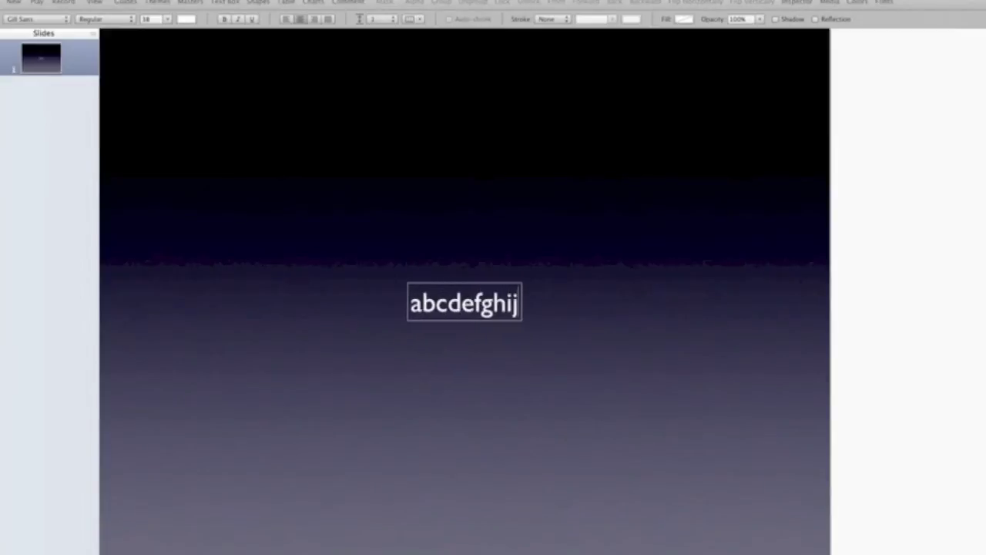
pyautogui.write('klmnop')
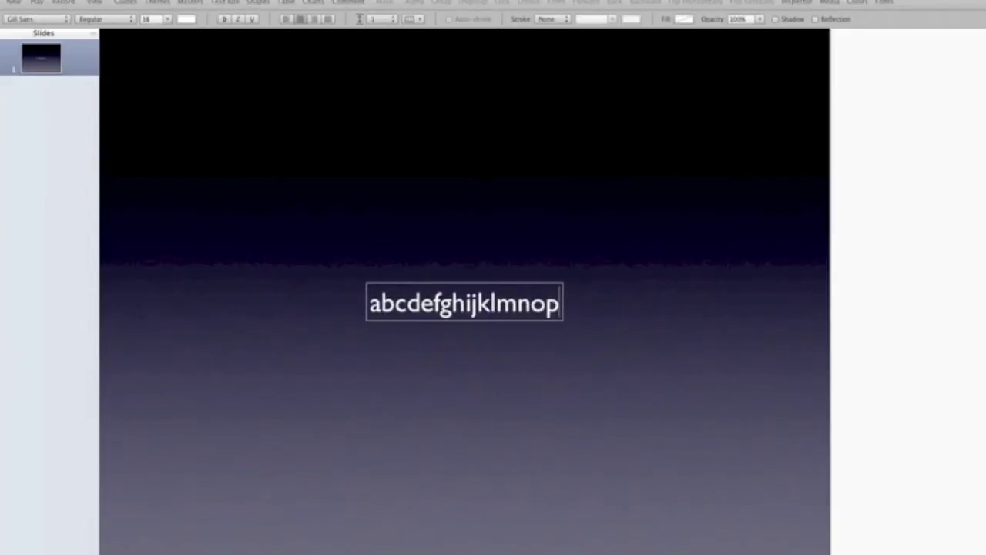
pyautogui.write('qrstuvwxyz')
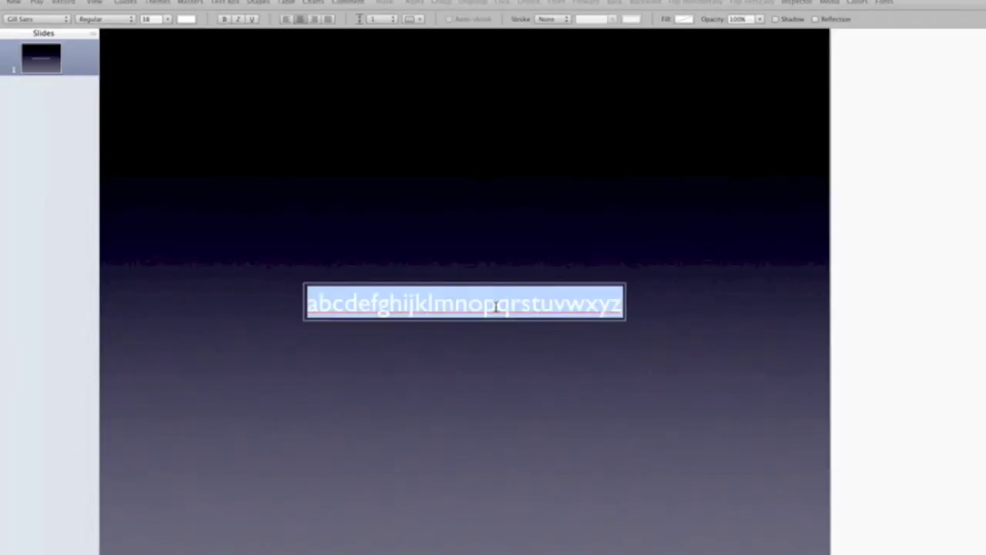
pyautogui.press('super+c')
pyautogui.press('Right')
pyautogui.press('Return')
pyautogui.press('super+v')
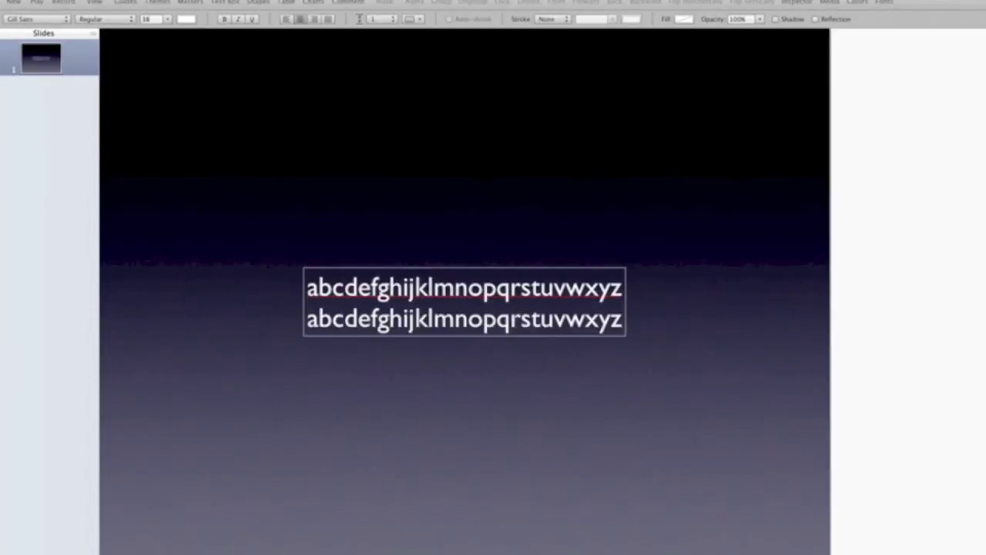
pyautogui.press('shift+super+Left')
pyautogui.click(204, 0)
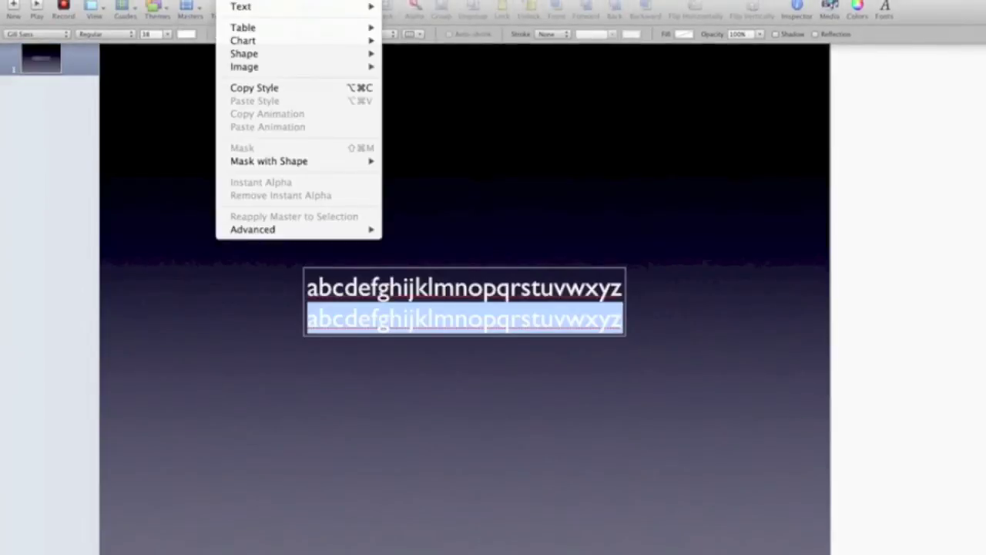
pyautogui.moveTo(250, 4)
pyautogui.moveTo(458, 159)
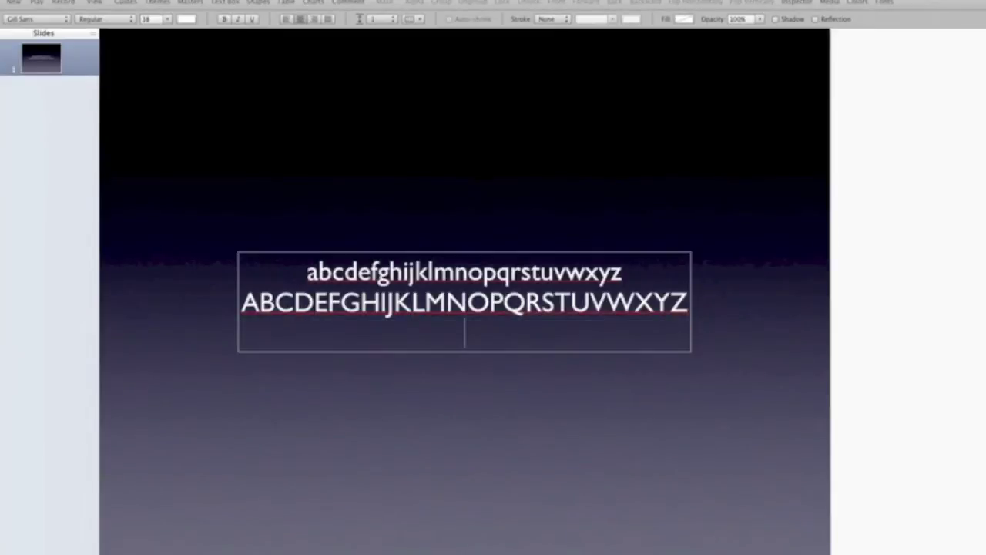
pyautogui.write('012')
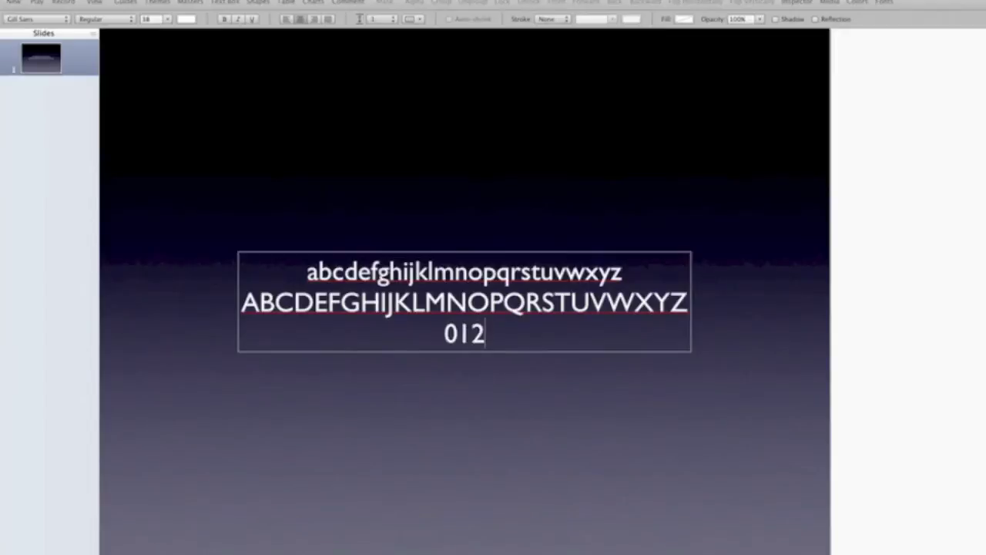
pyautogui.write('3456789')
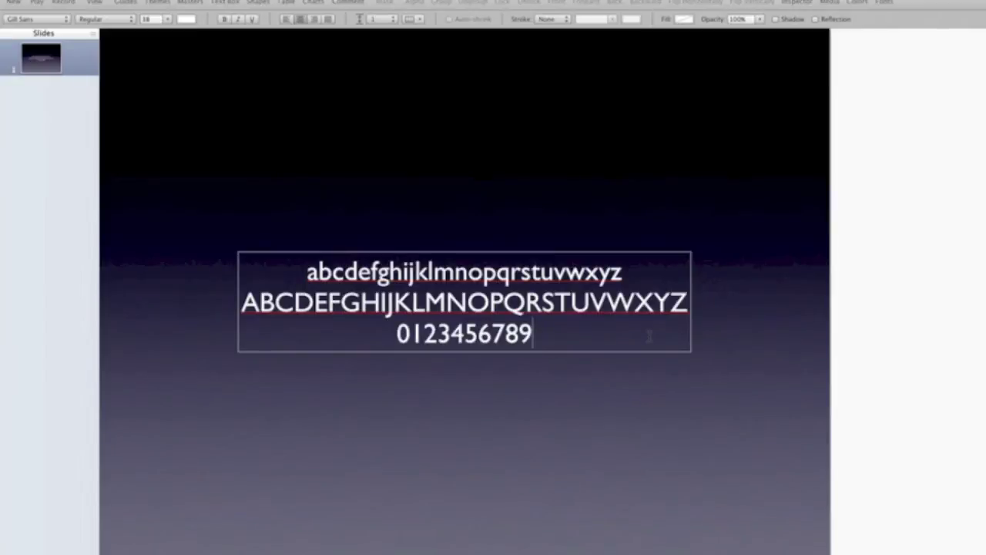
pyautogui.tripleClick(649, 335)
pyautogui.press('super+a')
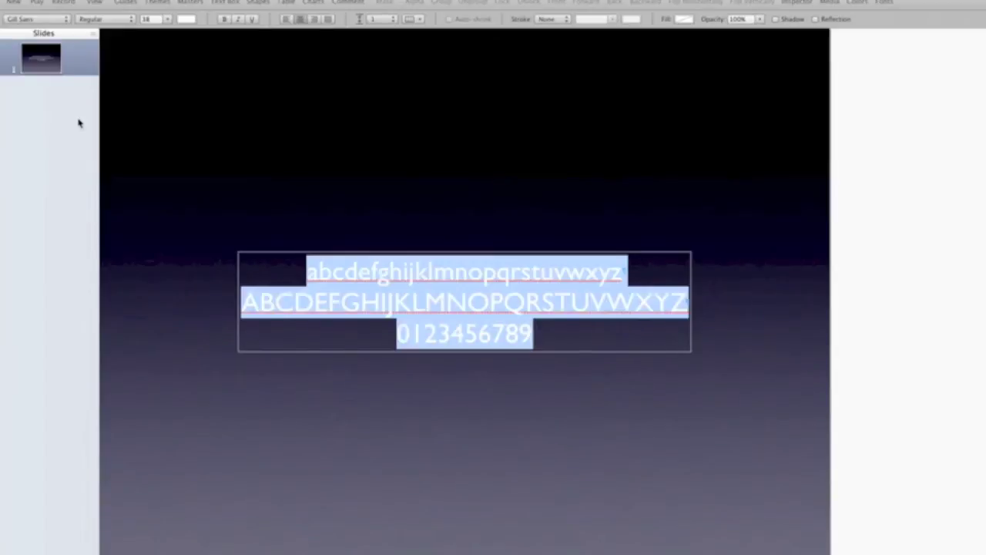
# Set all three selected lines to the Modern Pictograms font
pyautogui.click(35, 18)
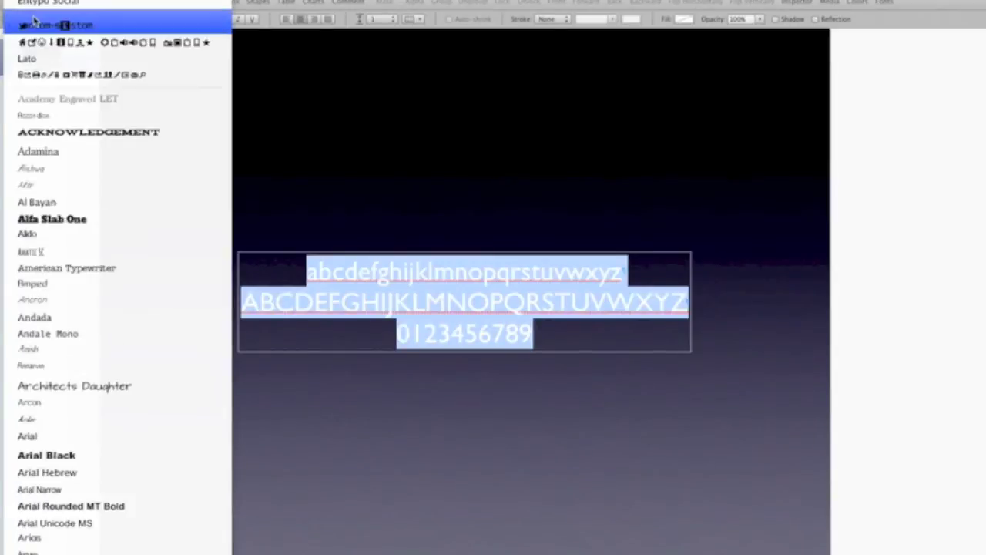
pyautogui.scroll(-15, 80, 242)
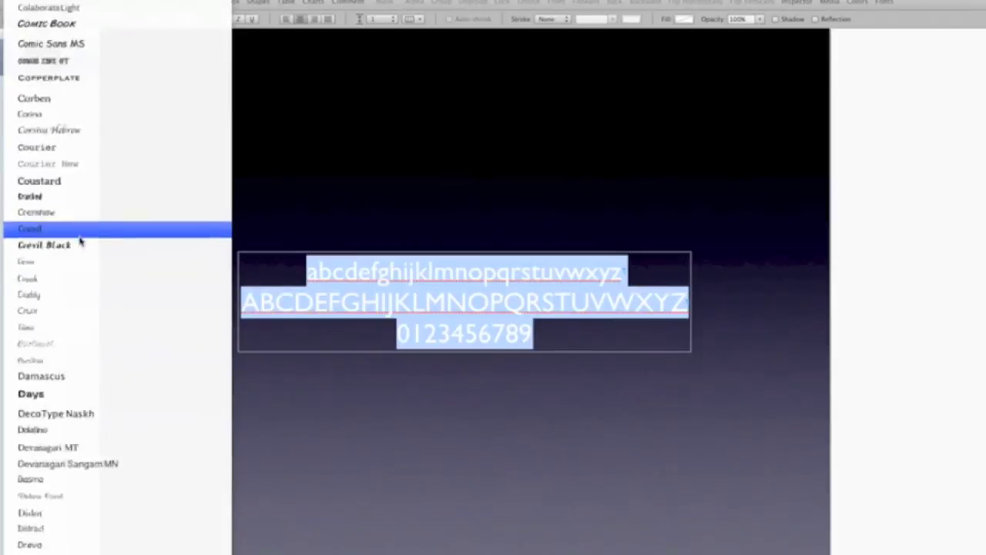
pyautogui.scroll(-20, 80, 242)
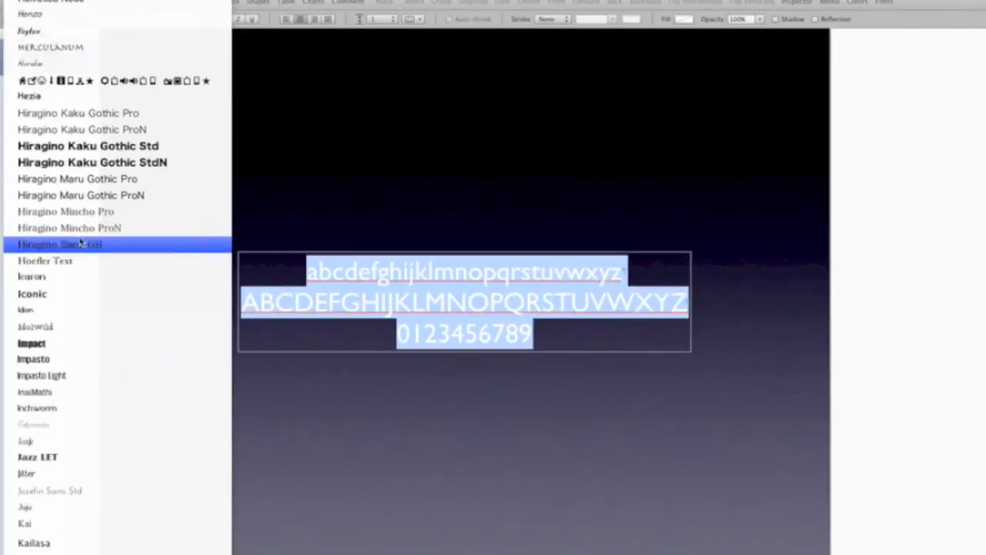
pyautogui.scroll(-20, 80, 242)
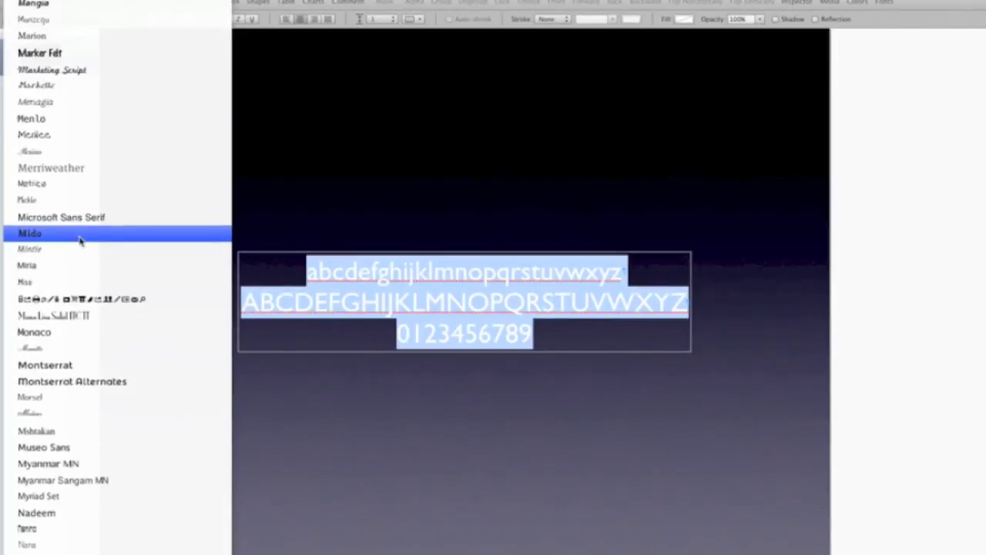
pyautogui.click(79, 301)
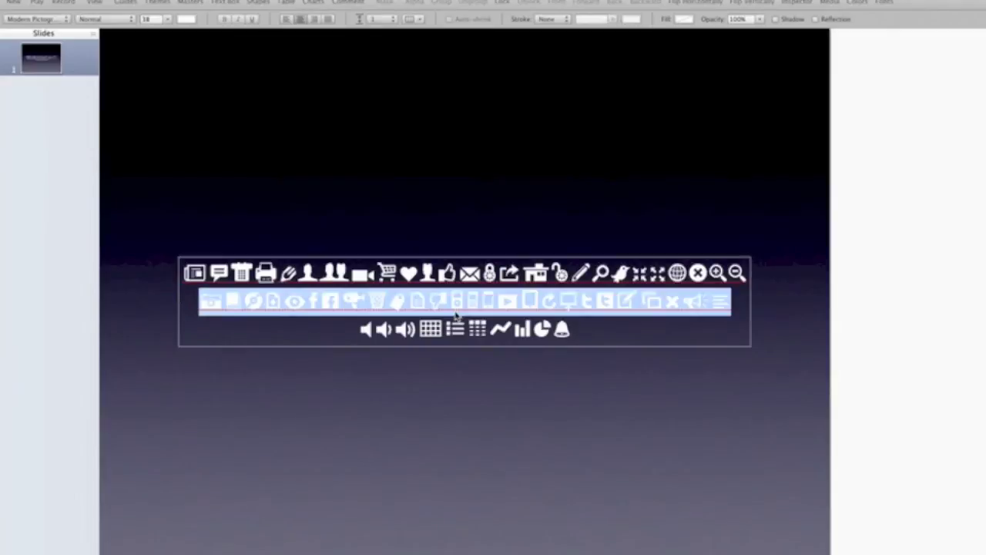
# Keep only the iPod pictogram and paste copies of it to repeat it
pyautogui.click(444, 329)
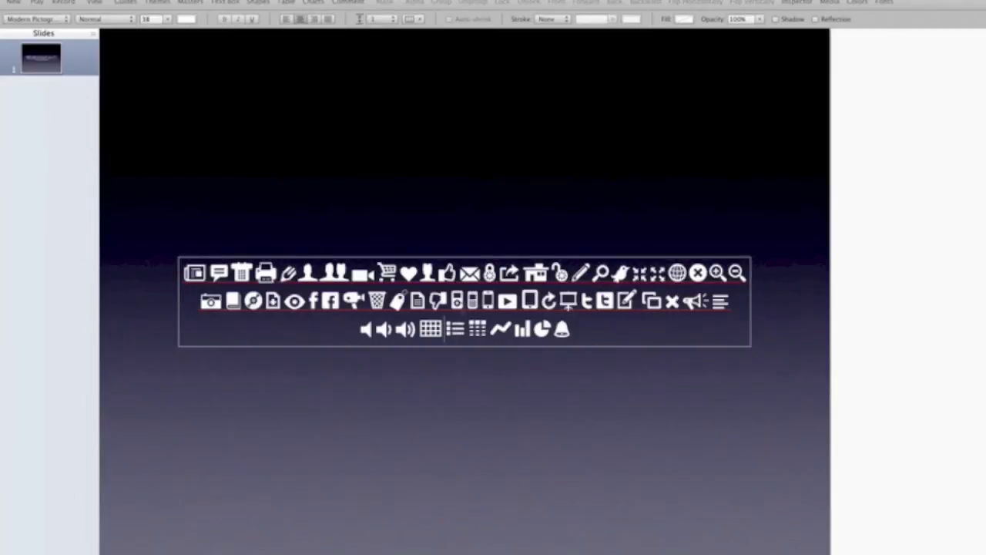
pyautogui.moveTo(449, 301); pyautogui.dragTo(462, 302)
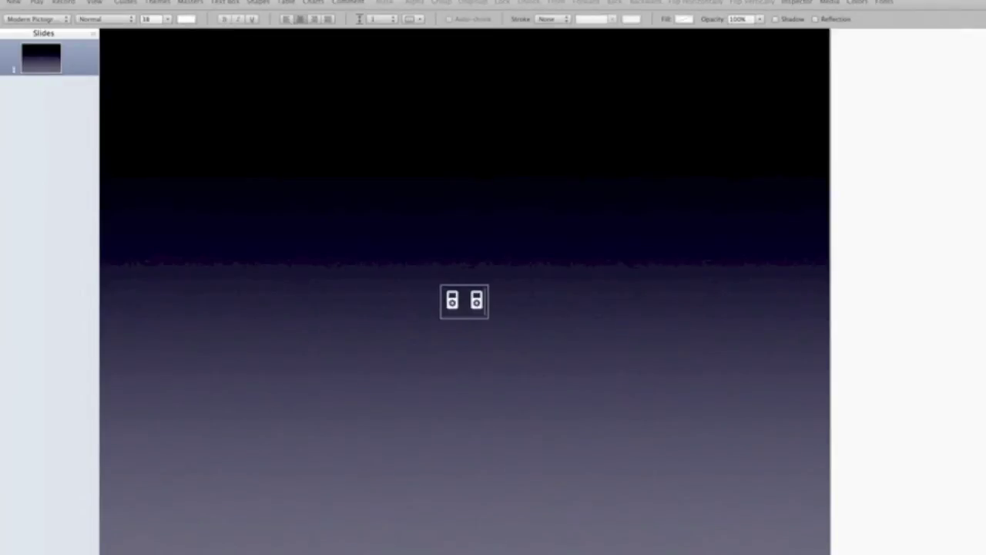
pyautogui.press('super+v')
pyautogui.press('super+v')
pyautogui.press('super+v')
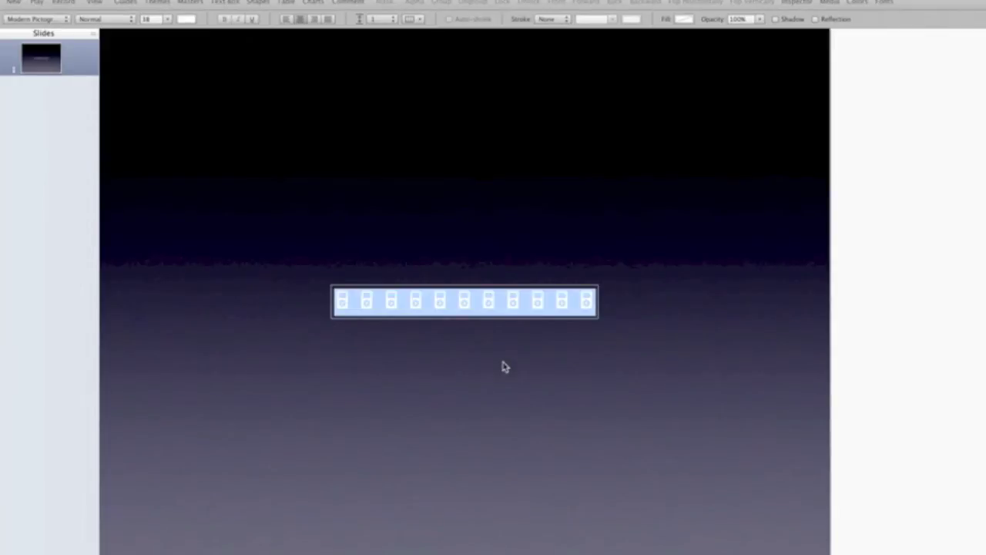
# Set the iPod pictograms to 144 pt and widen their text box so they wrap six and five
pyautogui.click(166, 19)
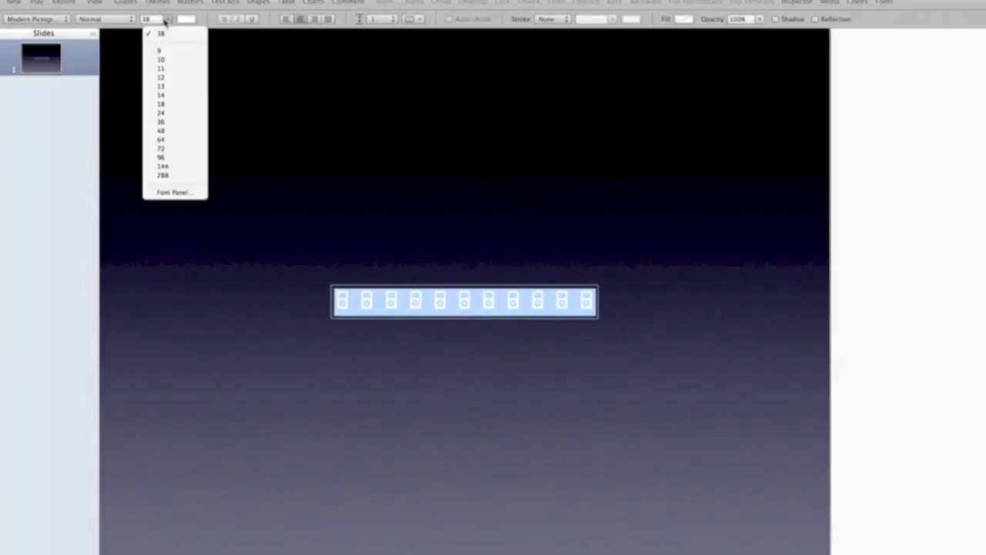
pyautogui.click(172, 167)
pyautogui.click(368, 465)
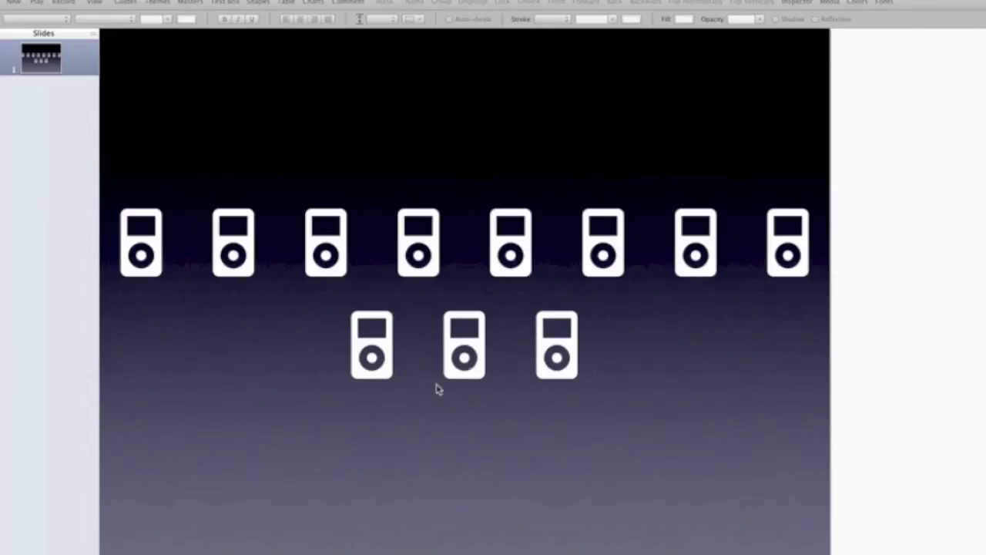
pyautogui.click(504, 363)
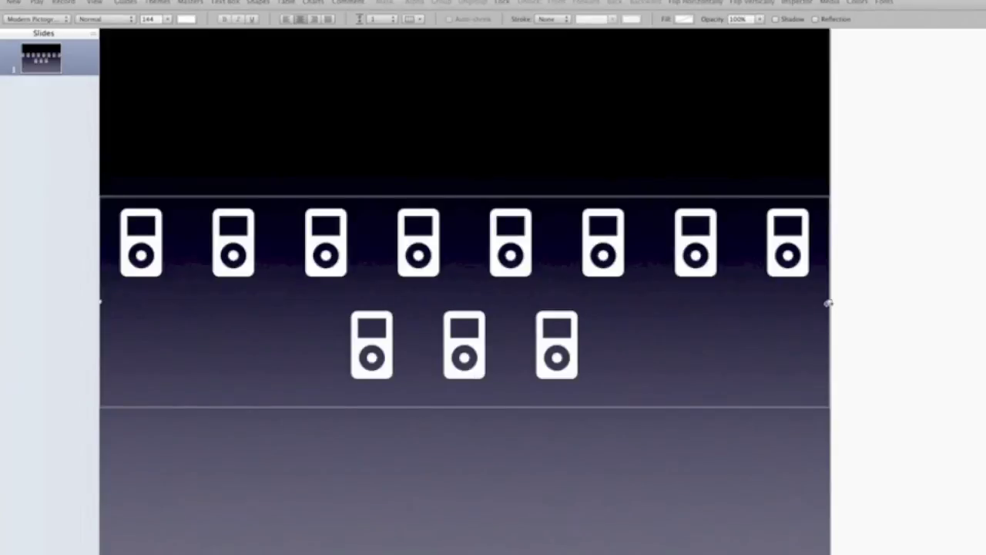
pyautogui.moveTo(830, 309); pyautogui.dragTo(757, 291)
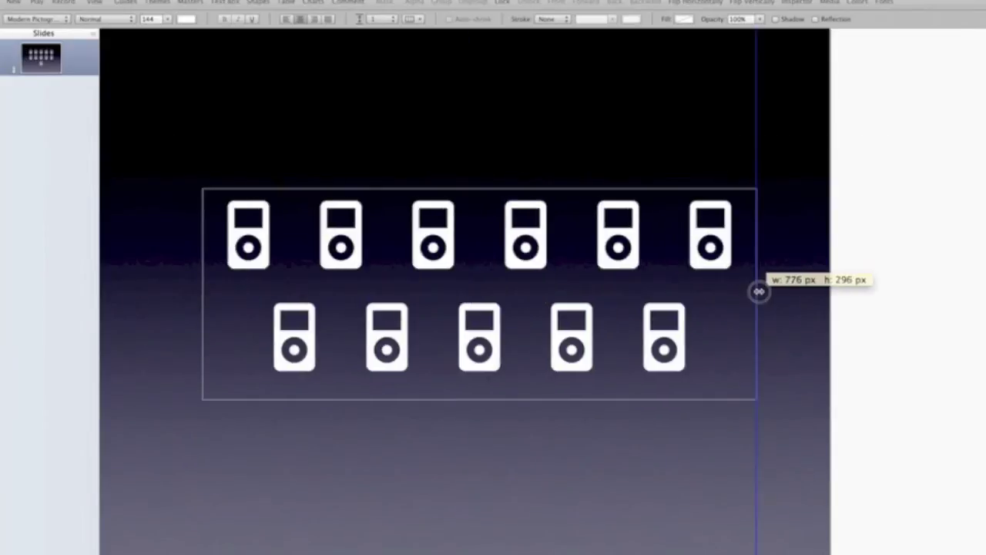
pyautogui.moveTo(686, 286); pyautogui.dragTo(672, 286)
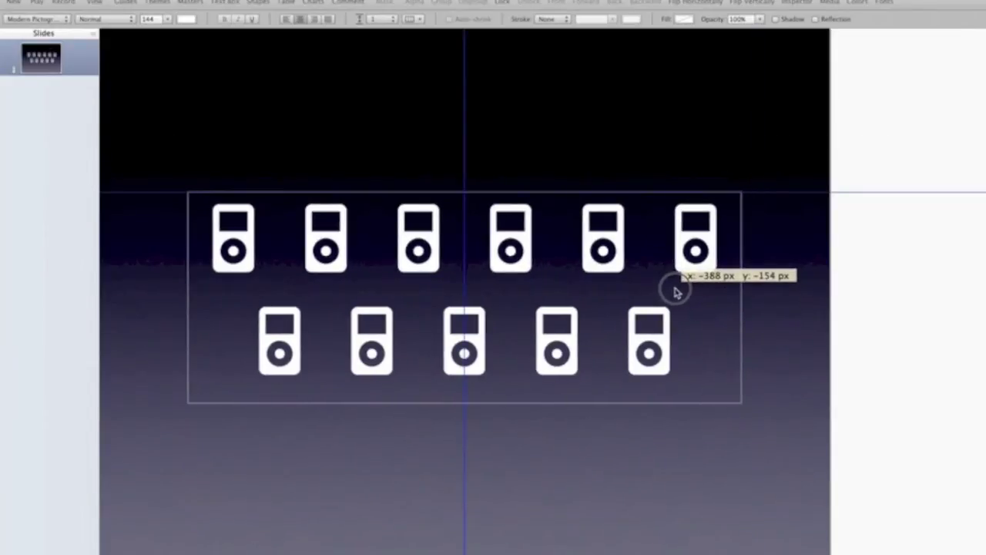
pyautogui.click(672, 286)
# Select all eleven iPod glyphs and make them yellow with the Format Bar colour well
pyautogui.press('super+a')
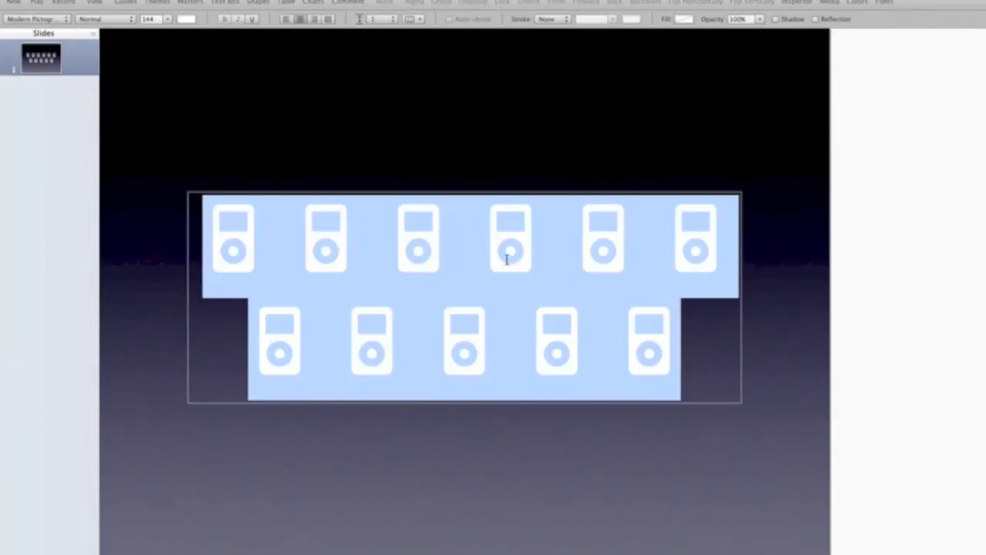
pyautogui.click(188, 20)
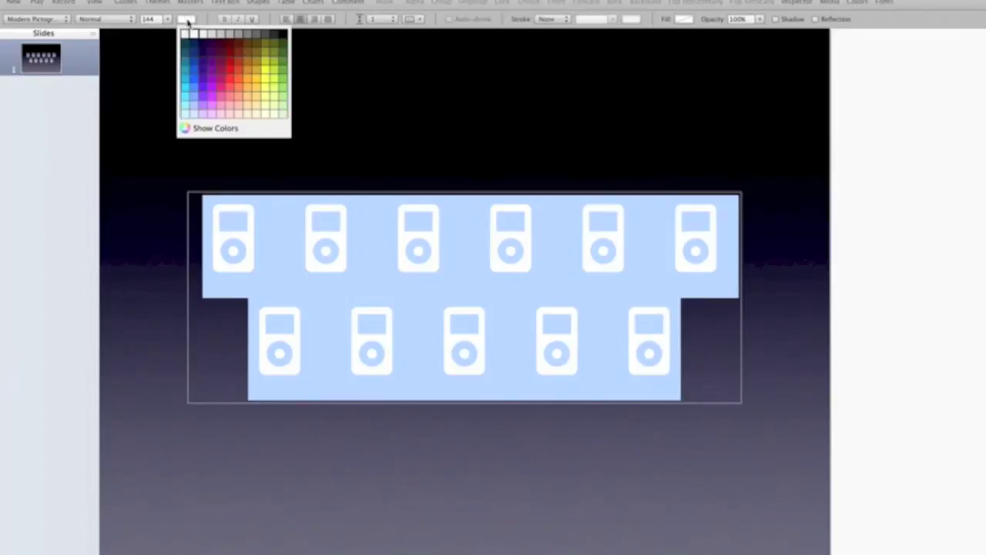
pyautogui.click(266, 75)
pyautogui.click(346, 109)
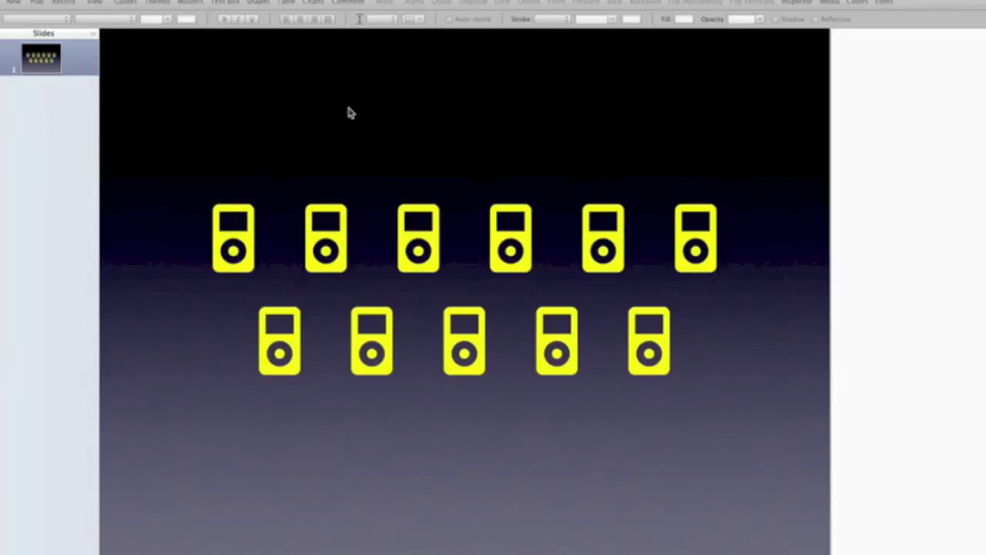
pyautogui.tripleClick(467, 271)
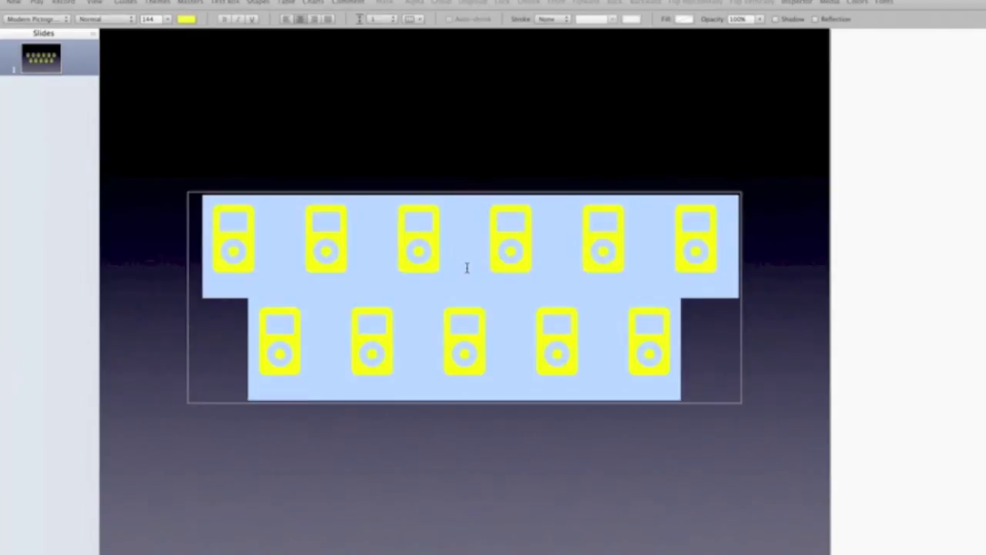
pyautogui.click(802, 9)
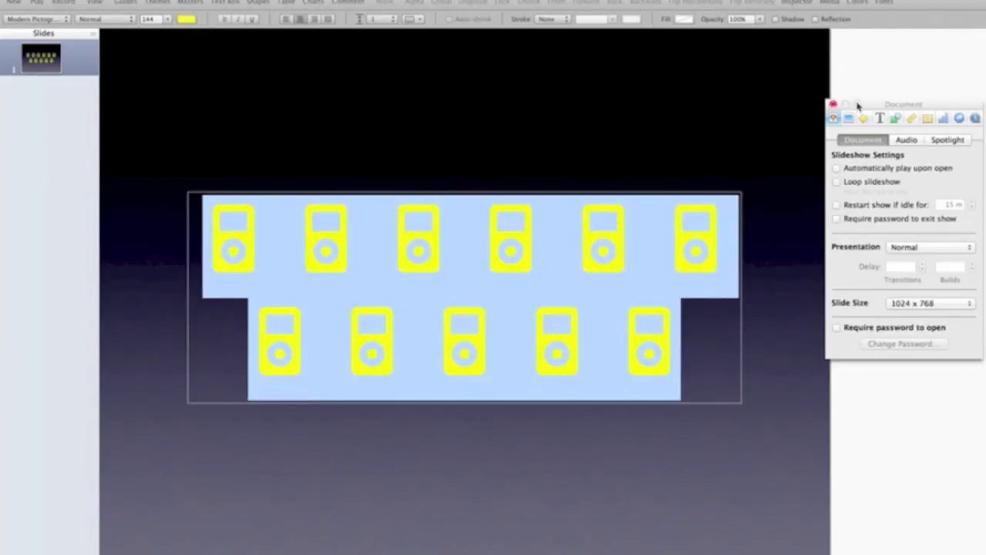
# In the Text inspector, try left, centre and right alignment, and keep the pictograms centred
pyautogui.click(879, 116)
pyautogui.moveTo(881, 106); pyautogui.dragTo(845, 84)
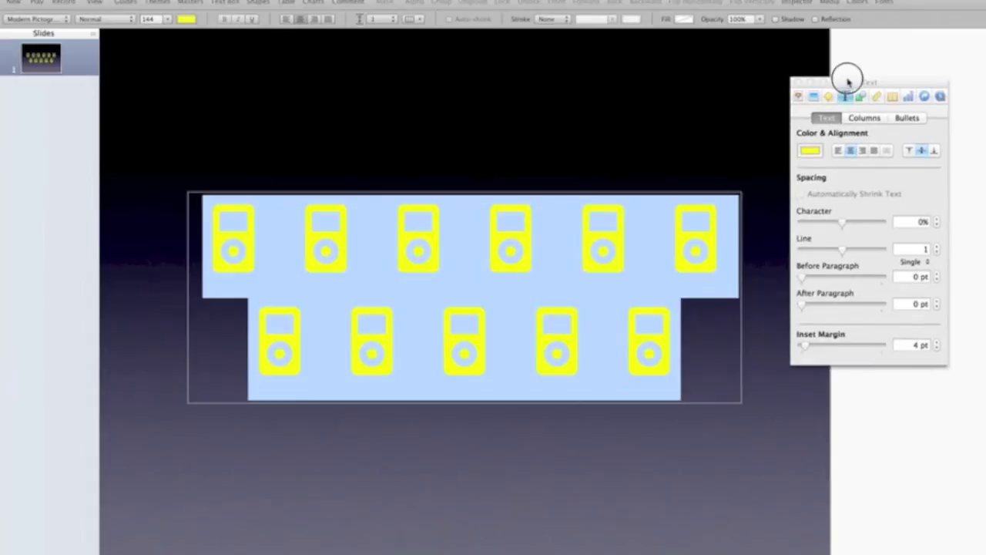
pyautogui.click(839, 150)
pyautogui.click(851, 151)
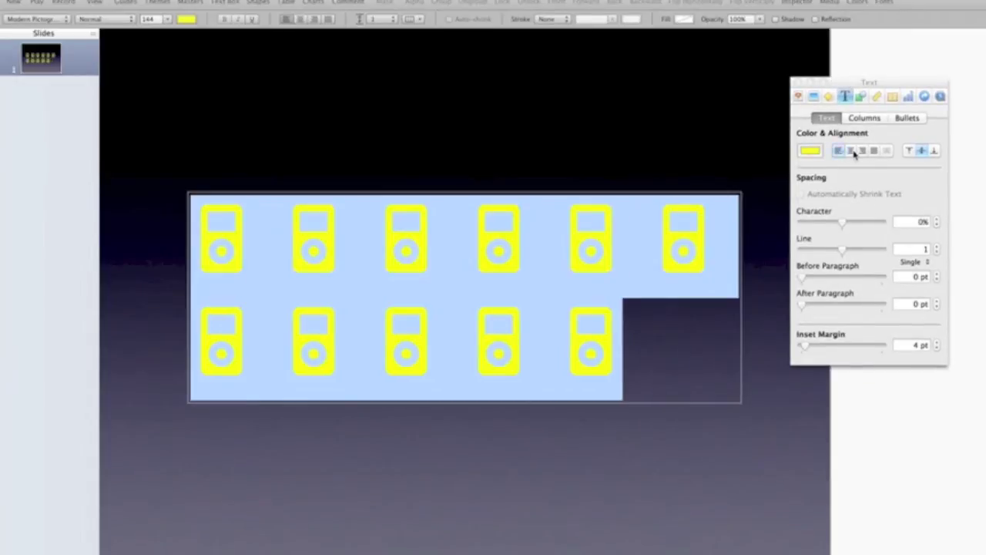
pyautogui.click(862, 150)
pyautogui.click(850, 151)
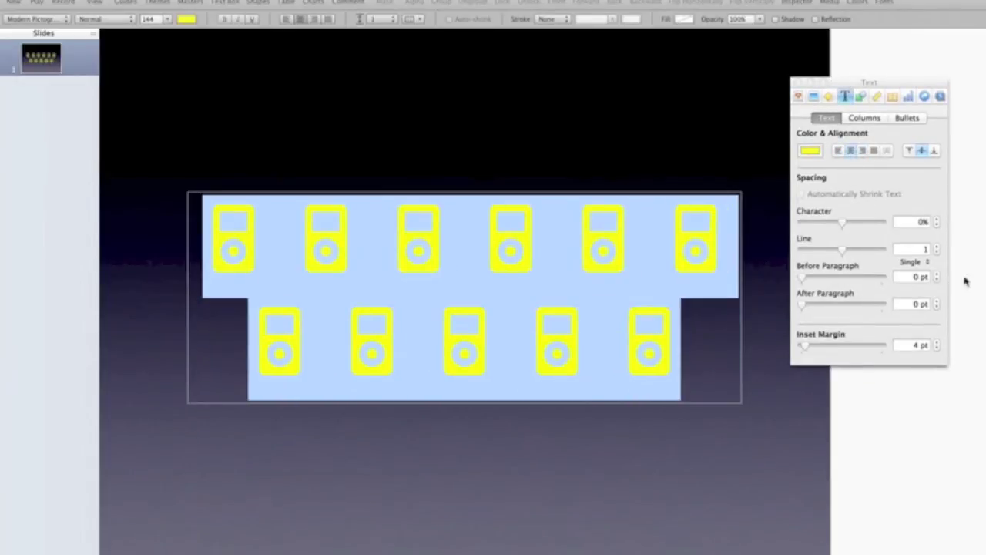
# Tighten the character spacing step by step to -22% so all eleven pictograms fit one row
pyautogui.click(936, 224)
pyautogui.click(937, 224)
pyautogui.click(936, 224)
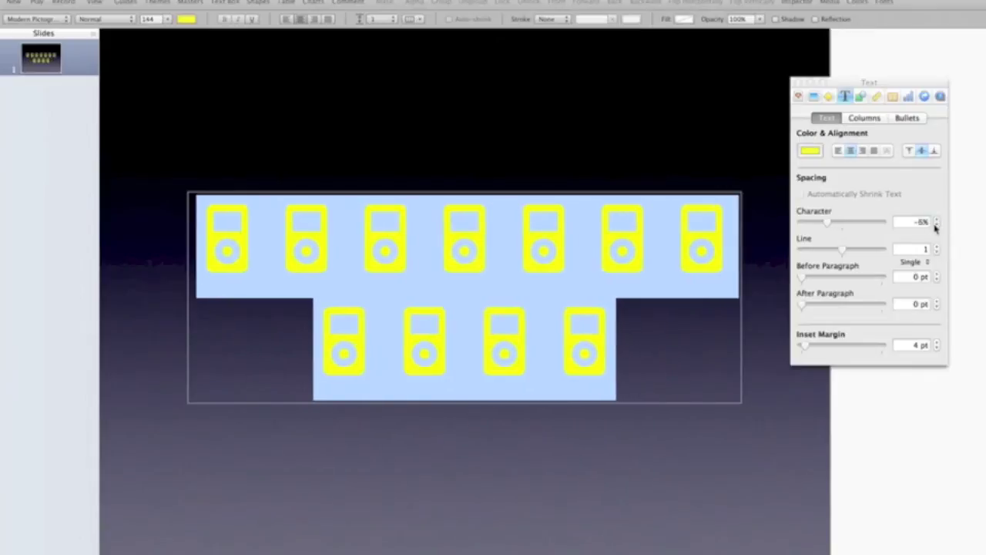
pyautogui.click(936, 224)
pyautogui.click(936, 225)
pyautogui.click(936, 225)
pyautogui.click(936, 225)
pyautogui.click(936, 225)
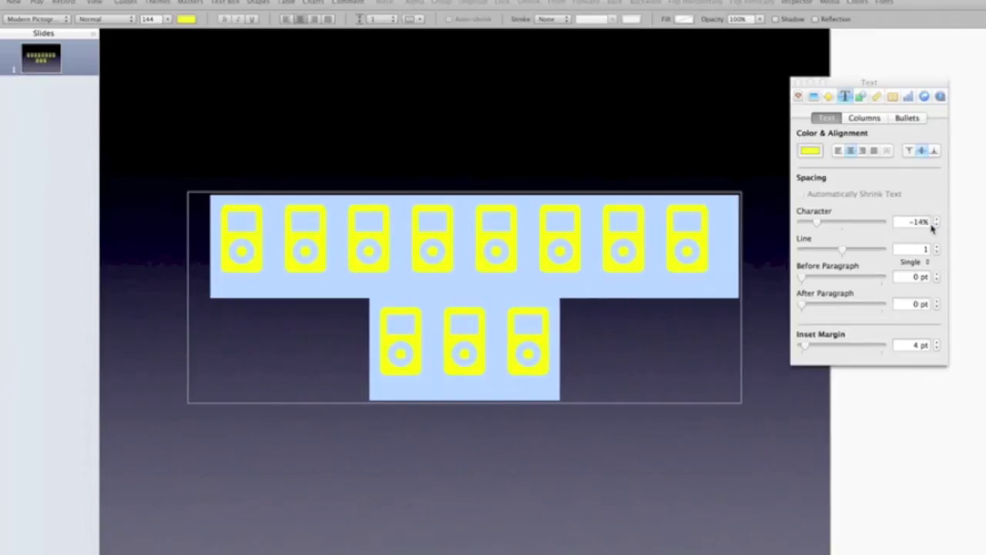
pyautogui.click(936, 225)
pyautogui.click(937, 225)
pyautogui.click(936, 225)
pyautogui.click(936, 225)
pyautogui.click(937, 225)
pyautogui.click(936, 225)
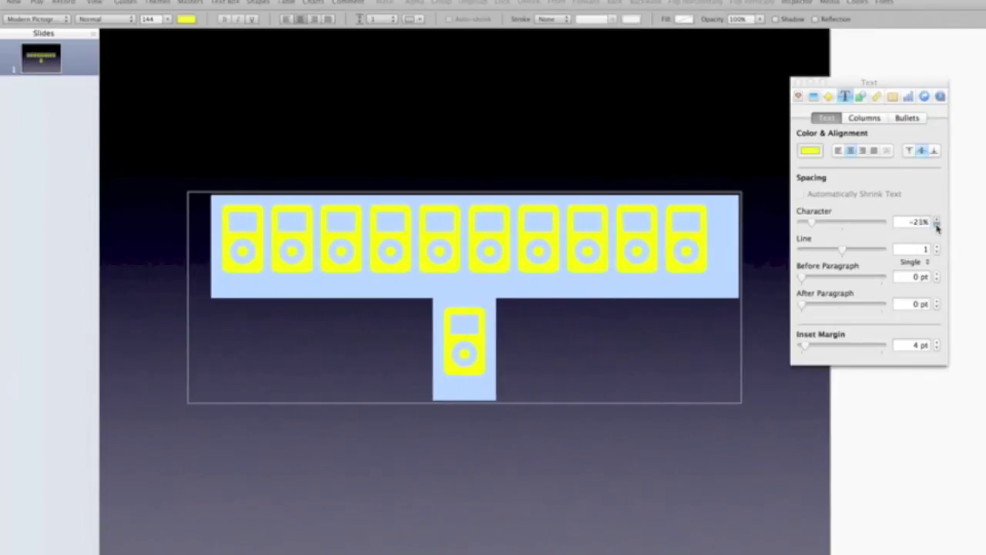
pyautogui.click(937, 225)
pyautogui.click(936, 225)
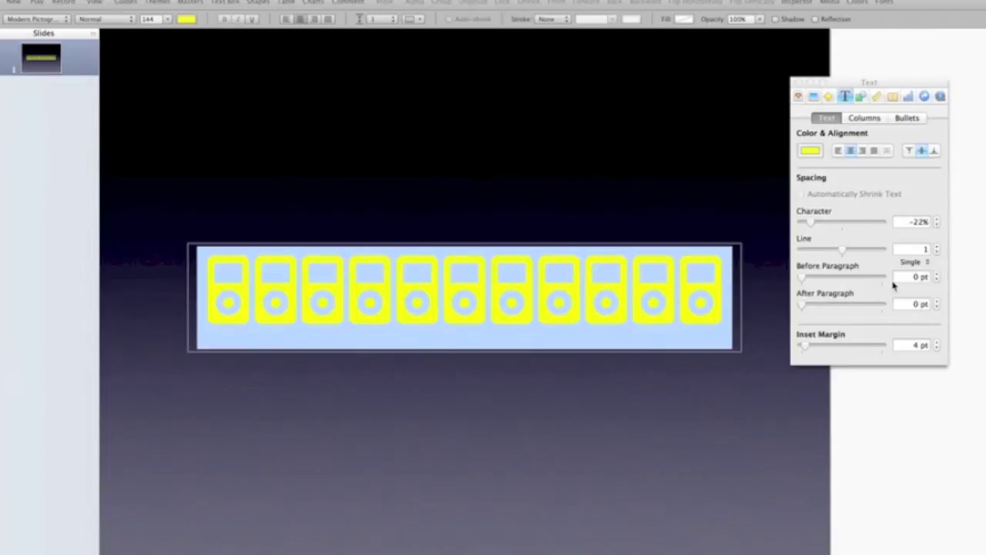
# Preview the single row of pictograms, then reselect all the pictogram text
pyautogui.click(647, 452)
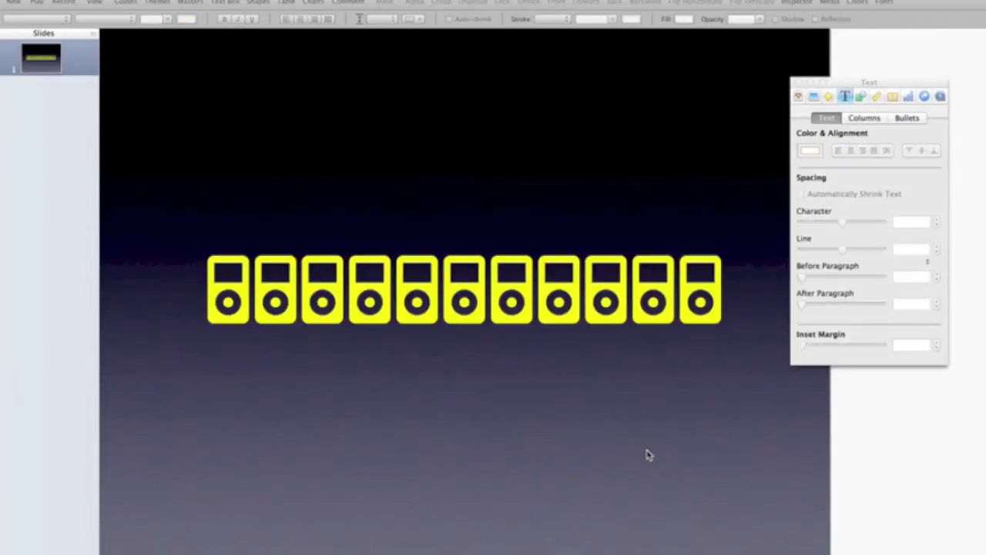
pyautogui.click(632, 334)
pyautogui.doubleClick(632, 332)
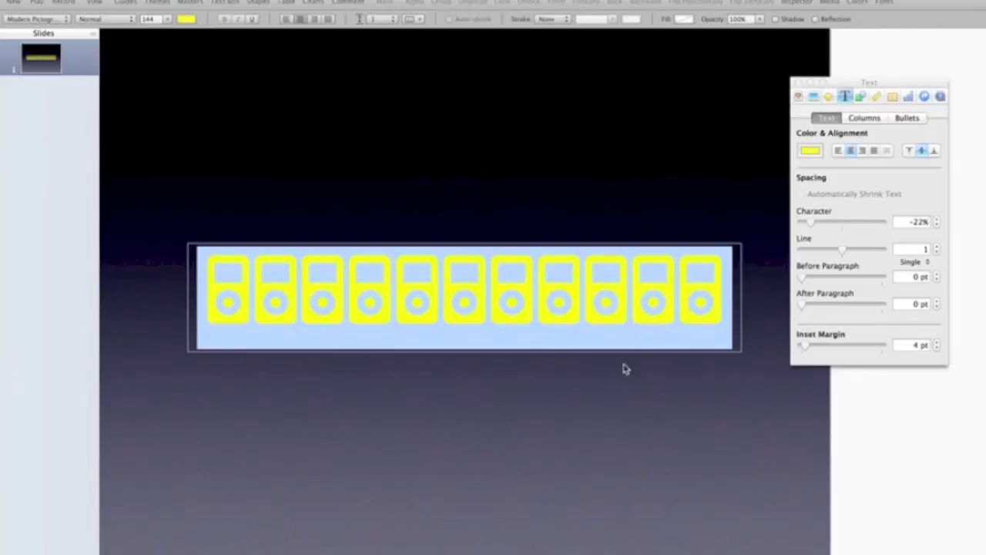
pyautogui.click(860, 96)
# Add a drop shadow to the yellow pictograms and colour it white (Snow)
pyautogui.click(824, 279)
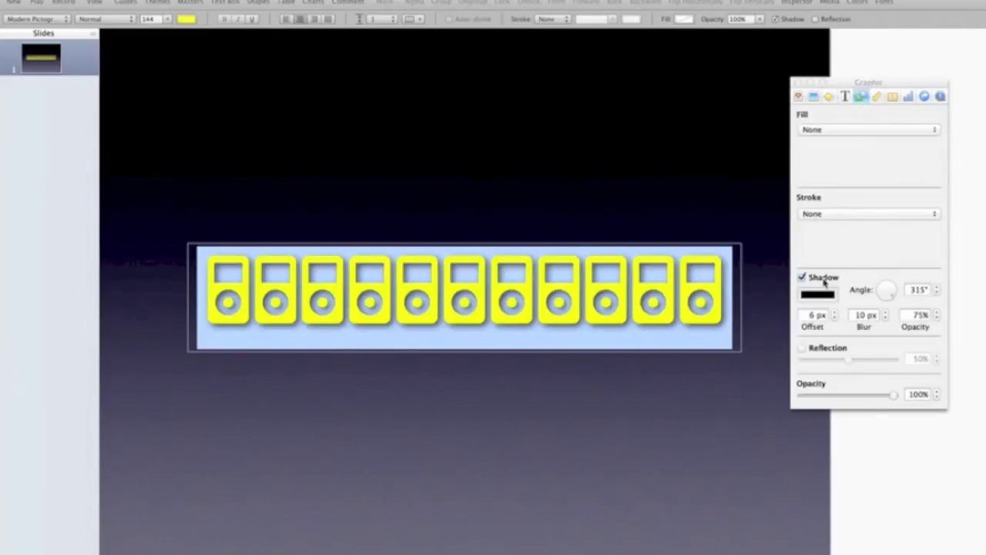
pyautogui.click(824, 298)
pyautogui.click(902, 240)
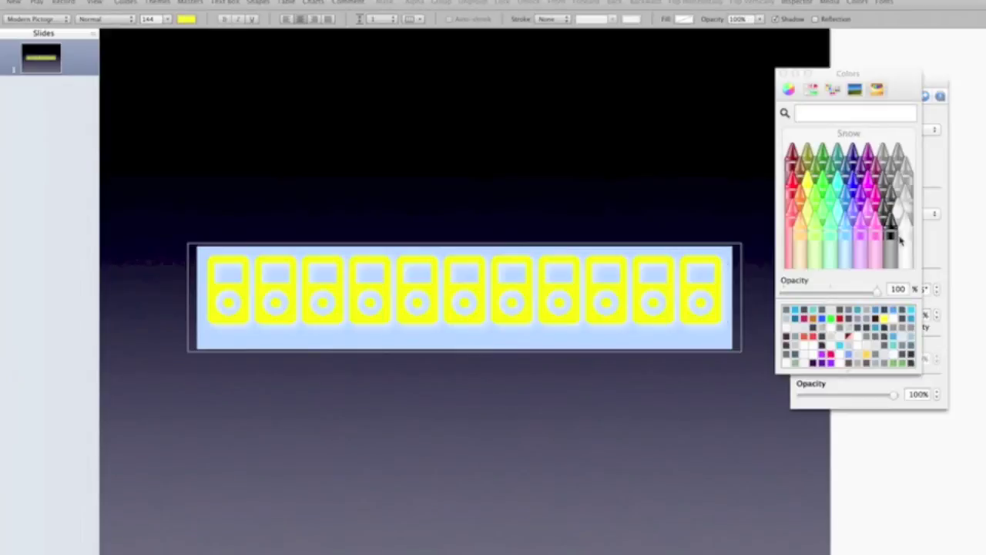
pyautogui.click(753, 447)
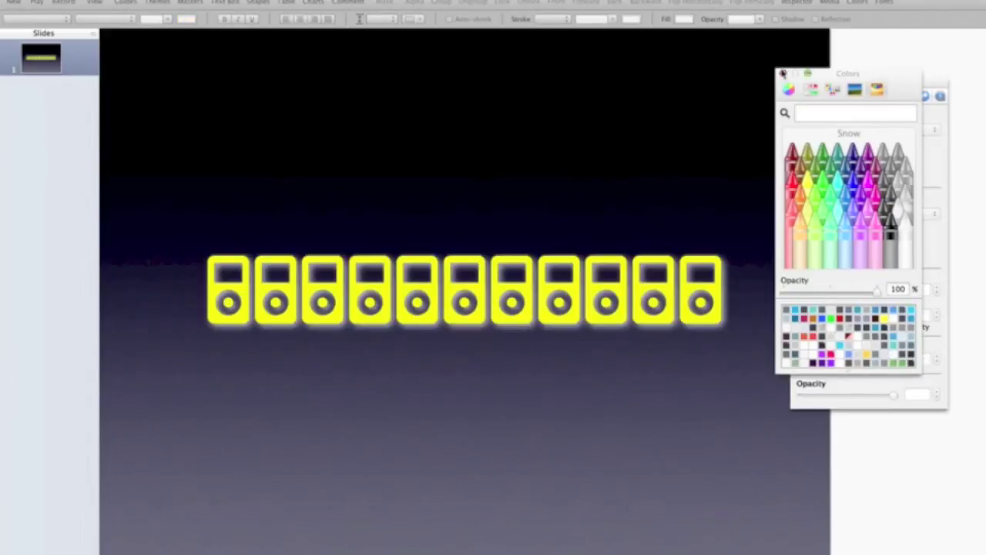
pyautogui.click(781, 74)
# Set the shadow blur to 1 px and the offset to 3 px
pyautogui.click(678, 290)
pyautogui.doubleClick(676, 289)
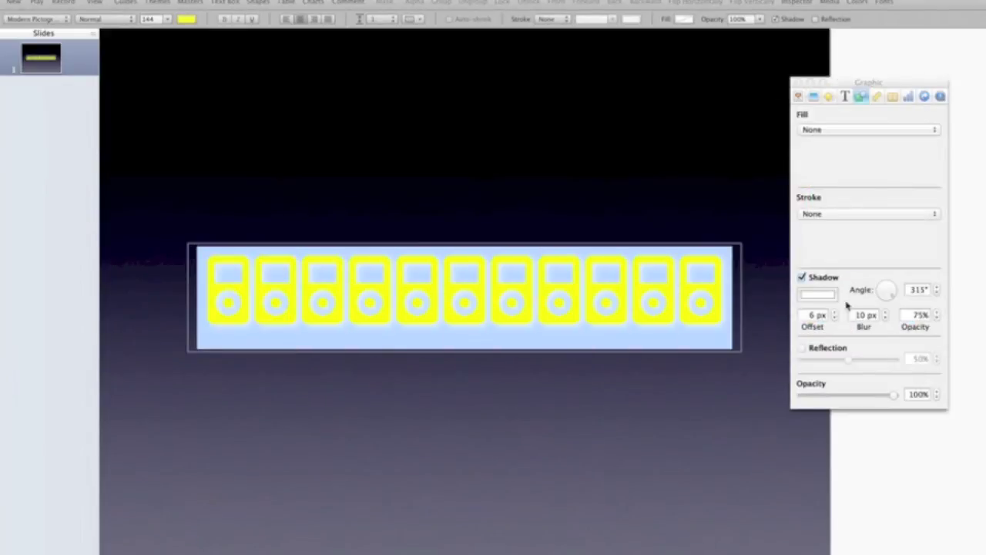
pyautogui.click(885, 318)
pyautogui.click(884, 318)
pyautogui.click(885, 318)
pyautogui.click(885, 319)
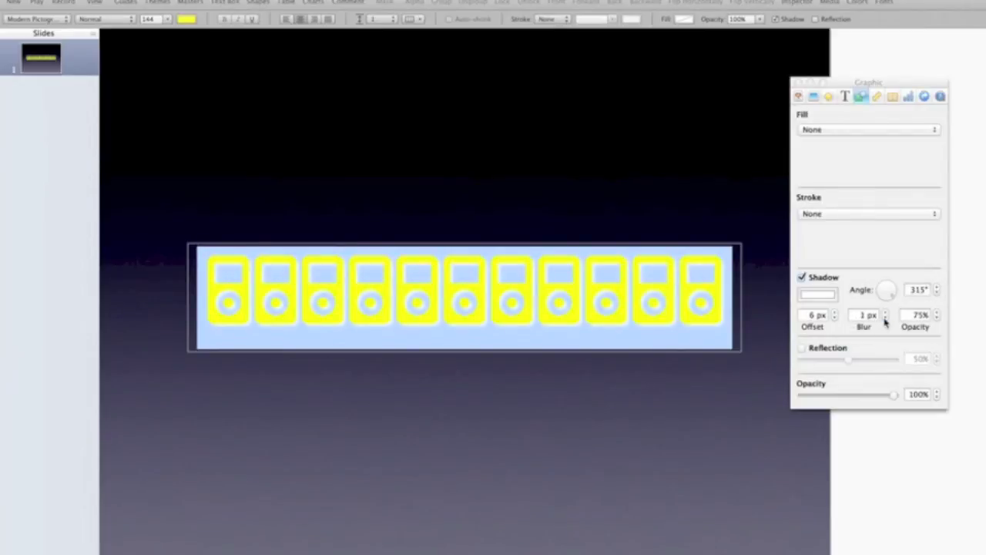
pyautogui.click(835, 318)
pyautogui.click(834, 318)
pyautogui.click(834, 319)
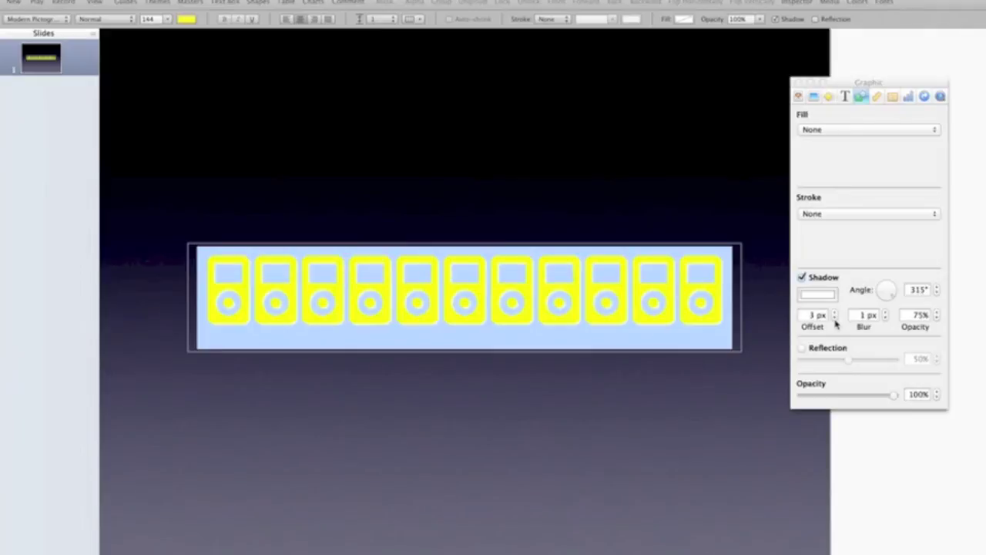
pyautogui.click(738, 406)
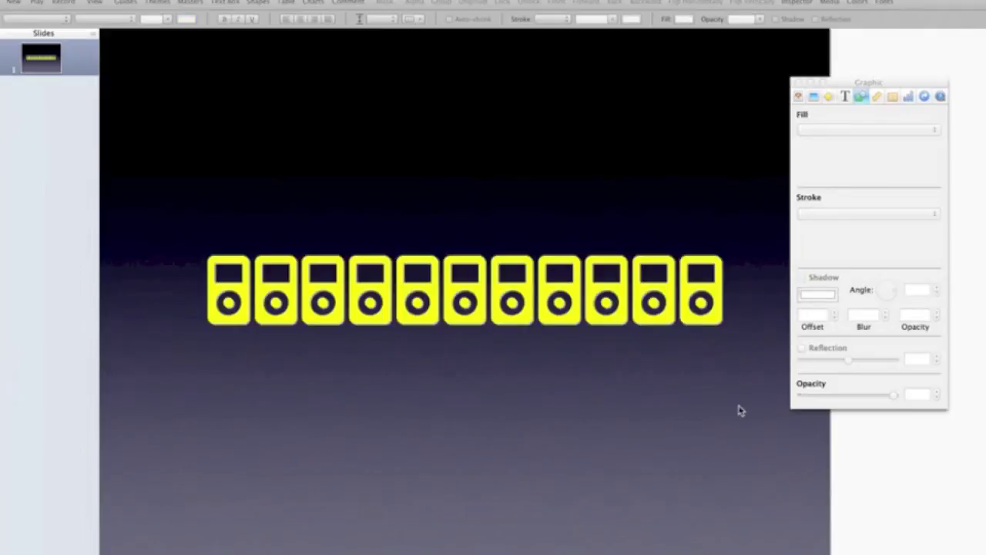
# Check the shadow opacity value, then reselect all the iPod glyphs to preview the shadow
pyautogui.click(689, 329)
pyautogui.click(914, 316)
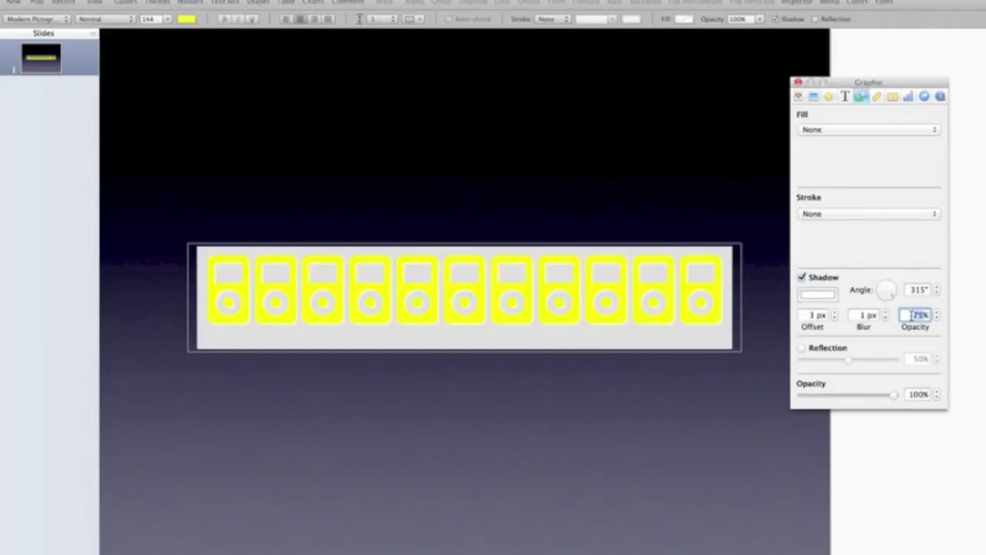
pyautogui.press('Escape')
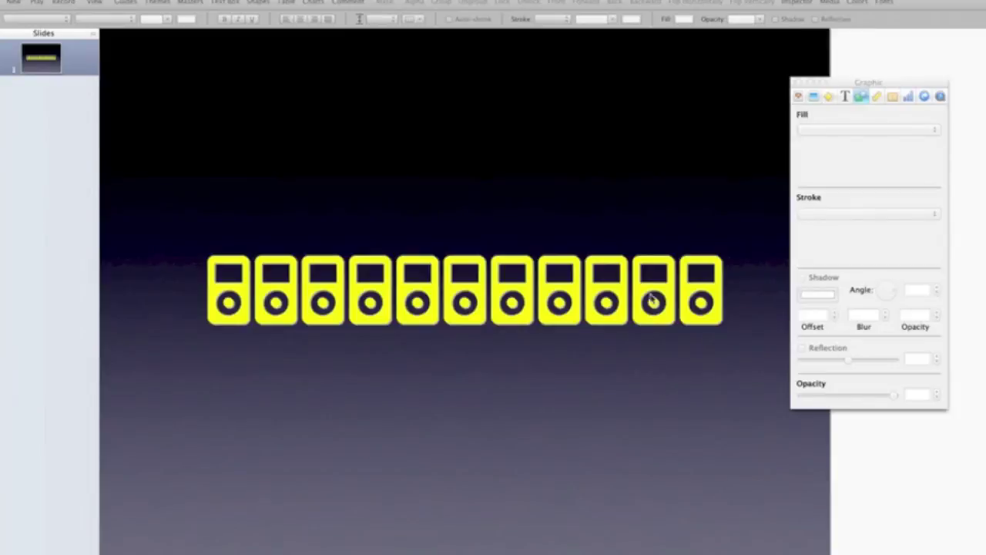
pyautogui.click(616, 298)
pyautogui.click(617, 298)
pyautogui.press('super+a')
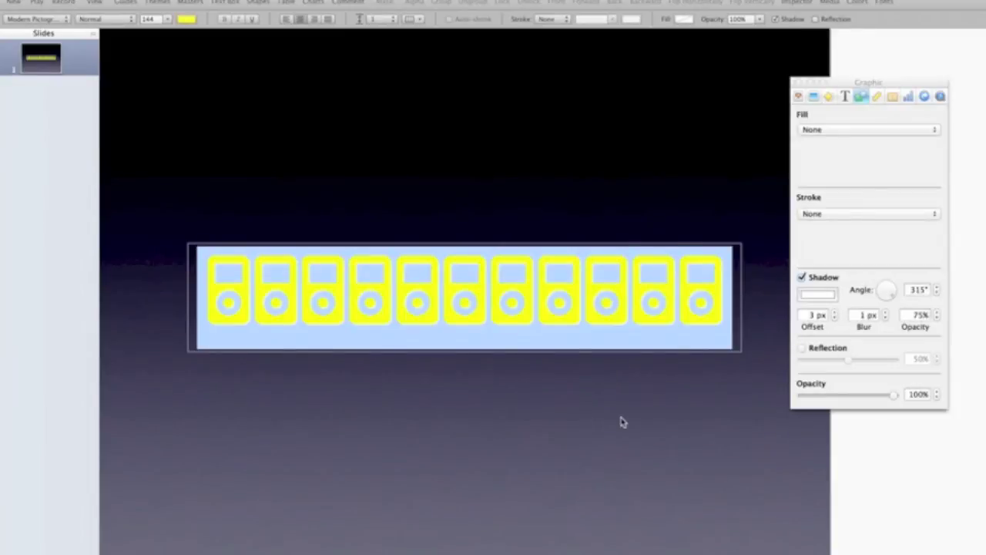
pyautogui.click(622, 422)
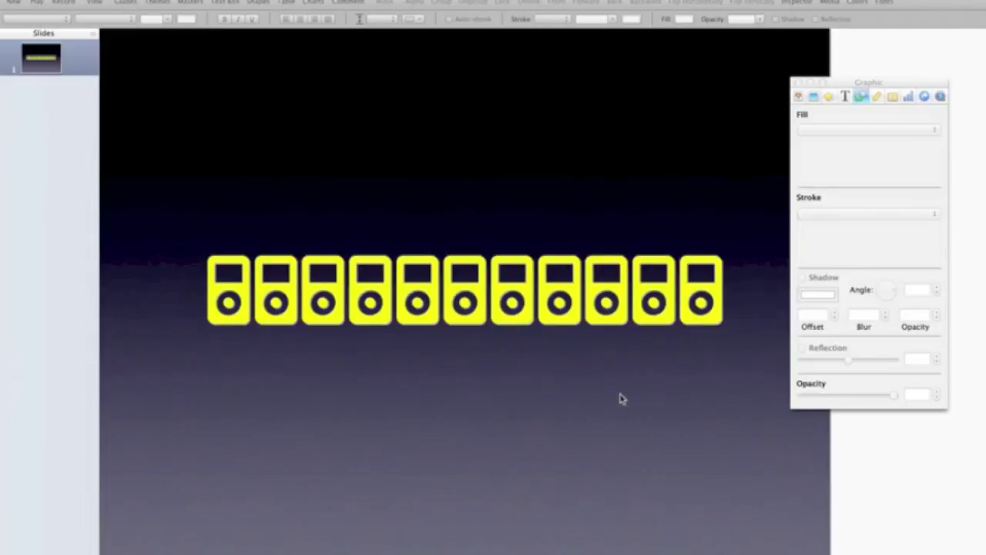
pyautogui.click(618, 304)
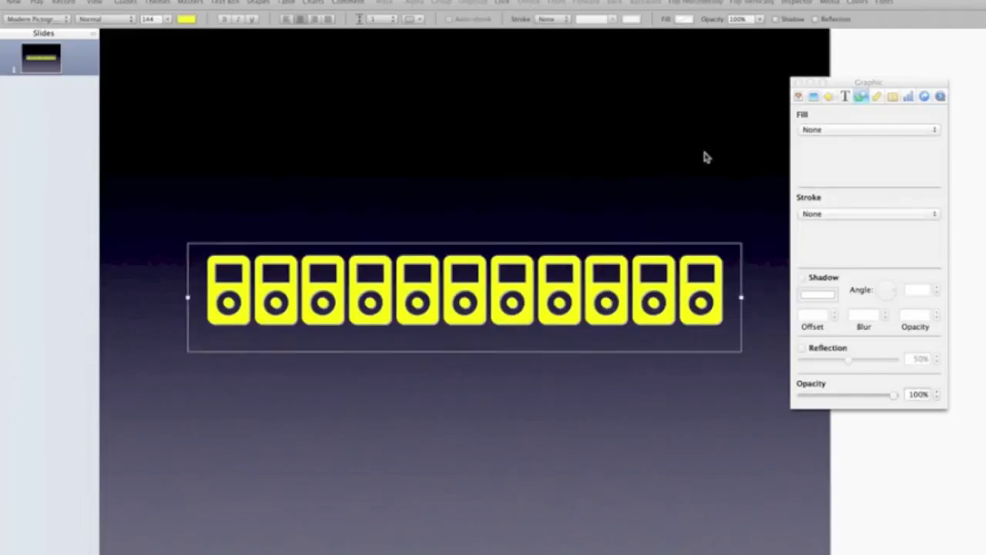
# Replace the eleven iPod glyphs with a single one by selecting them all and typing 'i'
pyautogui.click(736, 189)
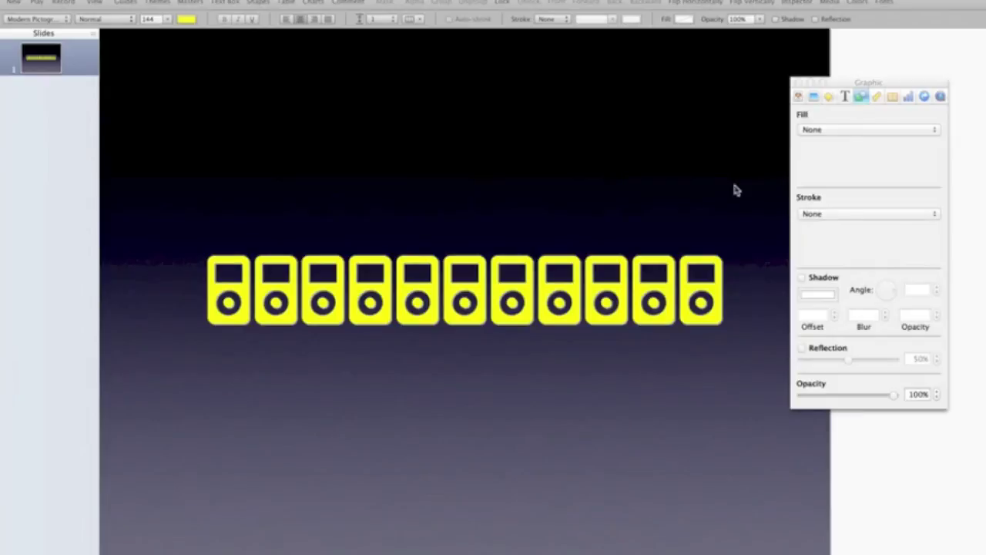
pyautogui.tripleClick(677, 295)
pyautogui.click(669, 293)
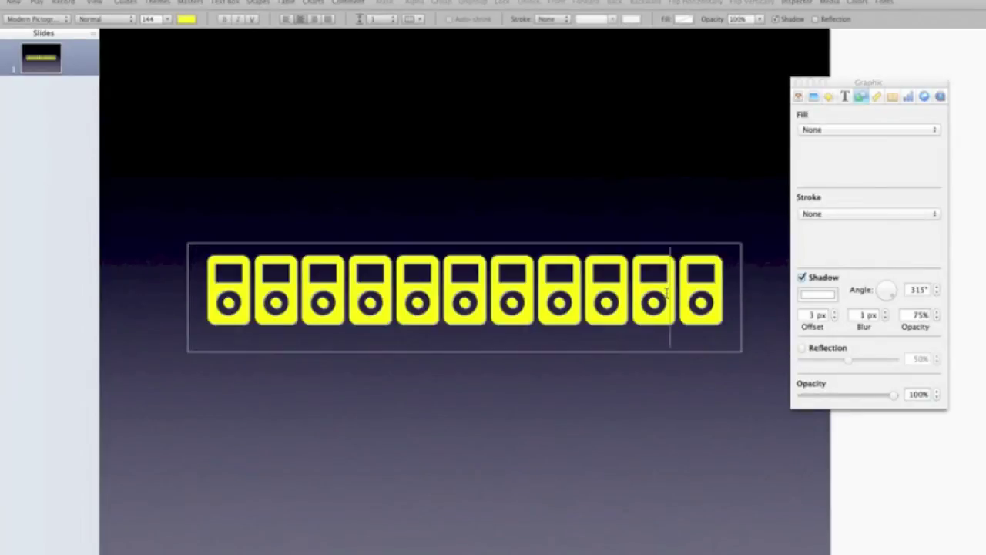
pyautogui.tripleClick(668, 292)
pyautogui.click(692, 291)
pyautogui.click(700, 289)
pyautogui.doubleClick(699, 288)
pyautogui.tripleClick(695, 290)
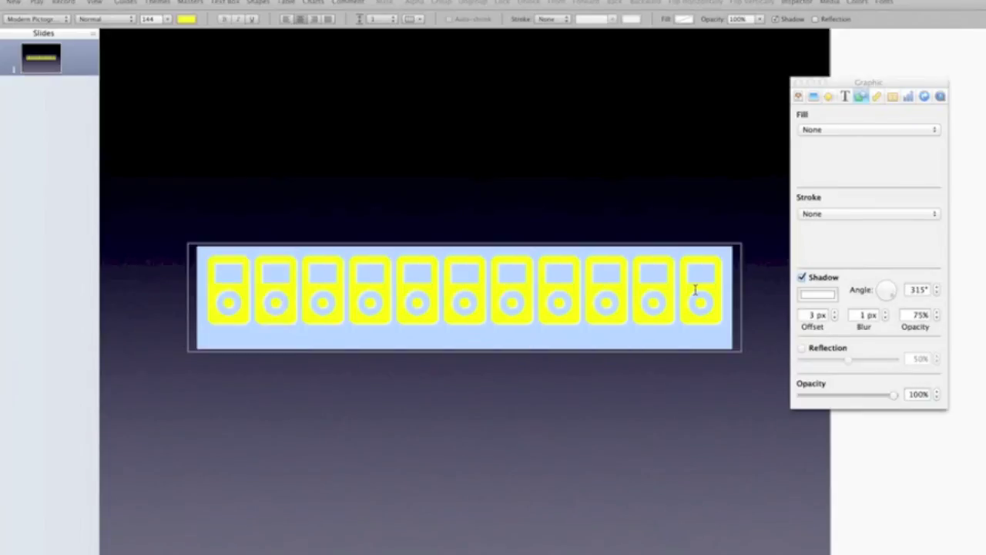
pyautogui.write('i')
# Turn off the shadow on the single iPod and set its font size to 600 pt
pyautogui.click(656, 369)
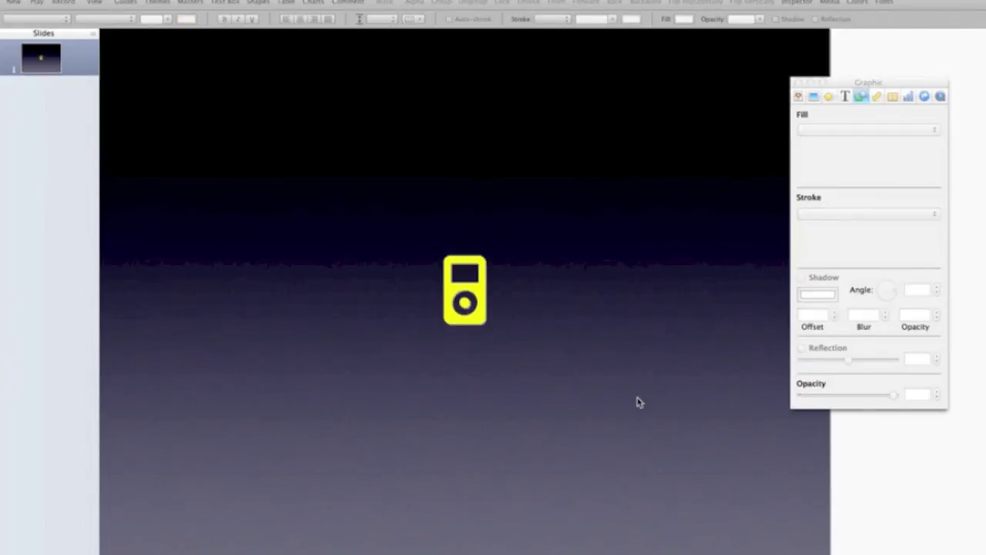
pyautogui.click(506, 311)
pyautogui.doubleClick(505, 310)
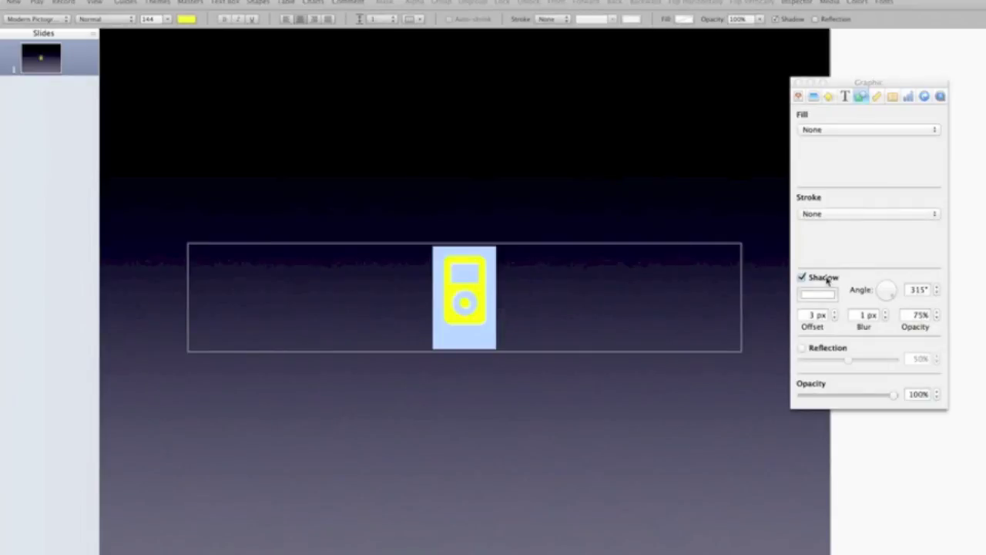
pyautogui.click(802, 278)
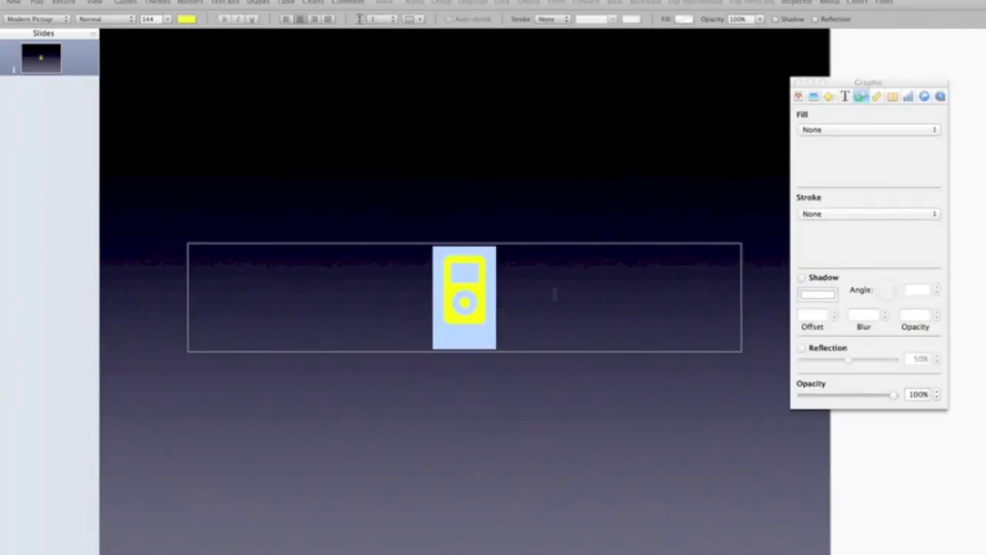
pyautogui.click(156, 18)
pyautogui.write('600')
pyautogui.press('Return')
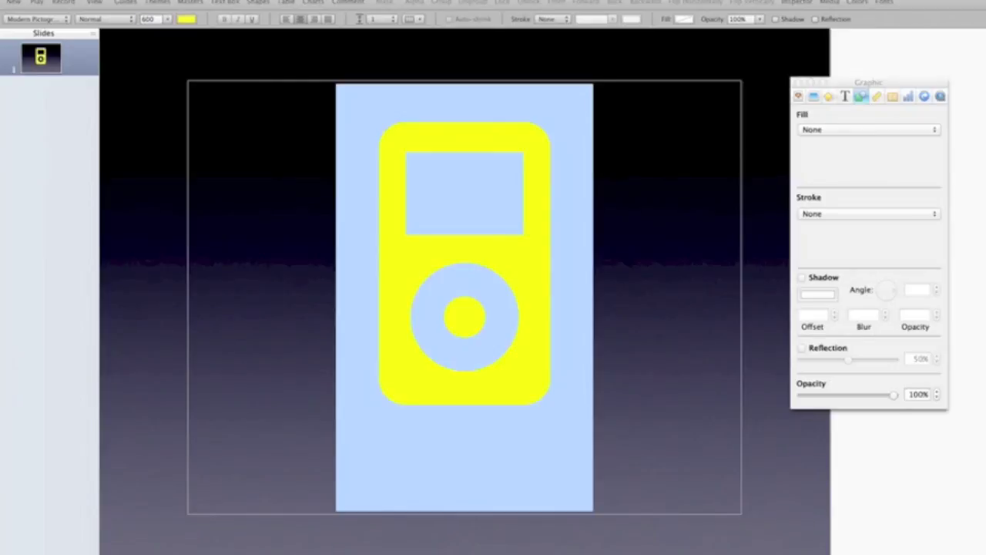
# Drag the enlarged iPod text box down and right toward the slide centre
pyautogui.click(795, 506)
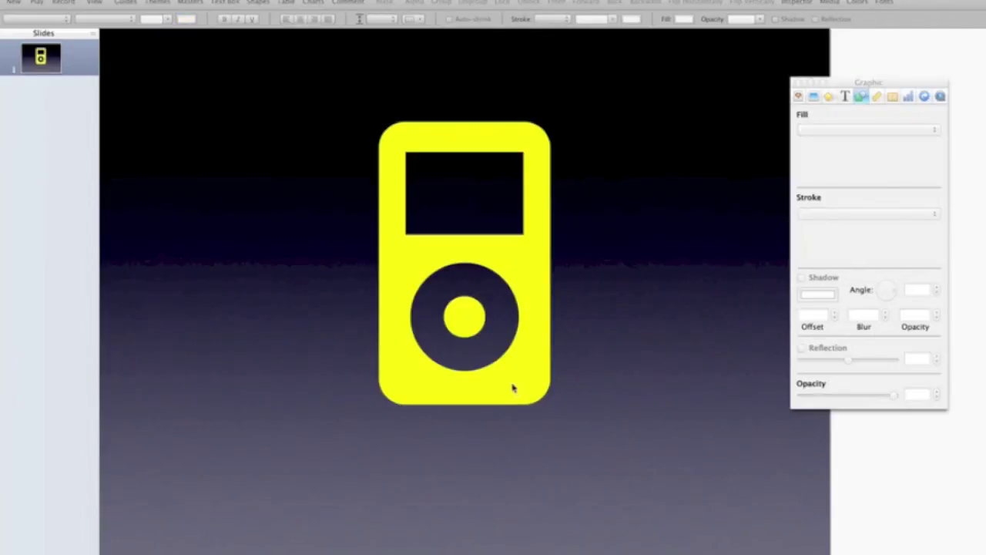
pyautogui.click(512, 381)
pyautogui.moveTo(512, 381); pyautogui.dragTo(521, 408)
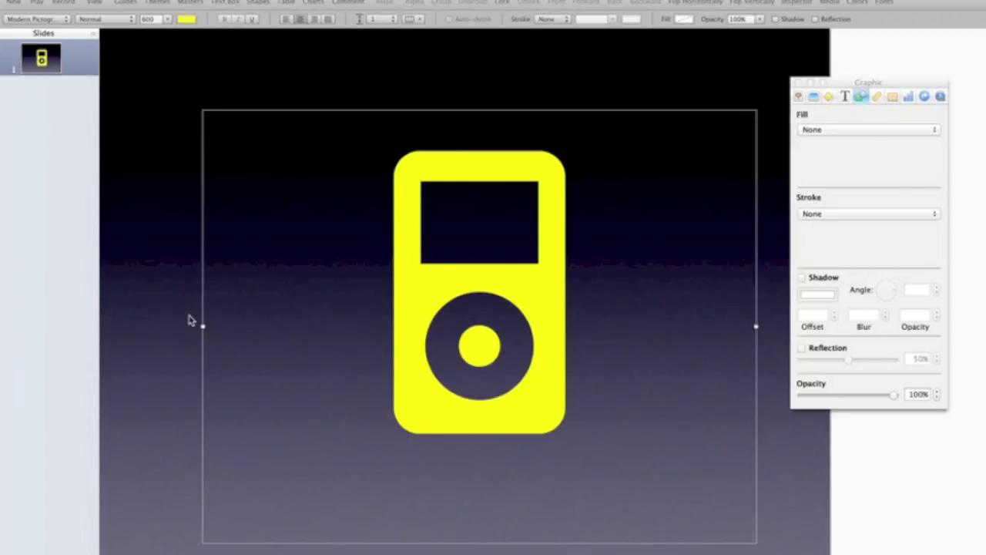
pyautogui.click(179, 315)
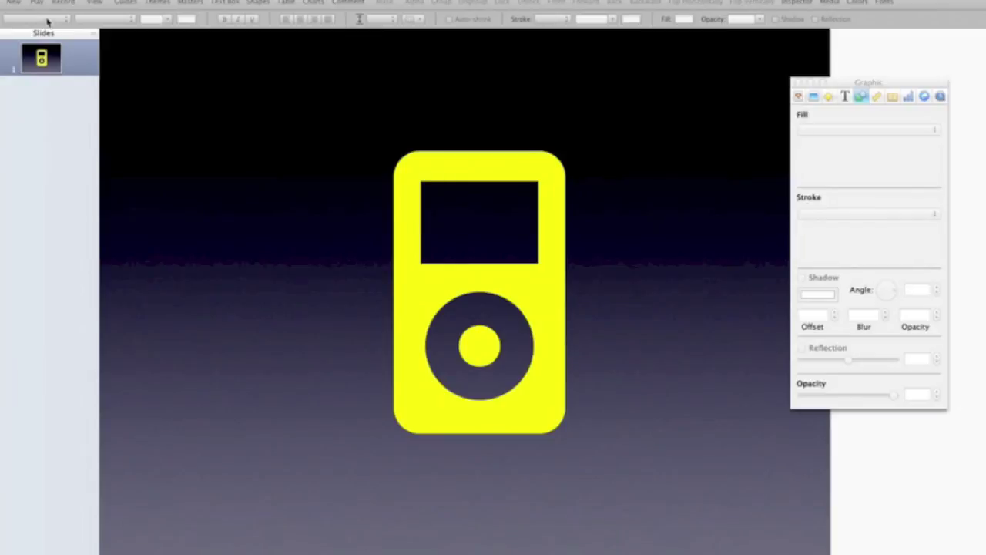
# Browse the font family list for the large iPod down to the G fonts without changing the font
pyautogui.click(470, 271)
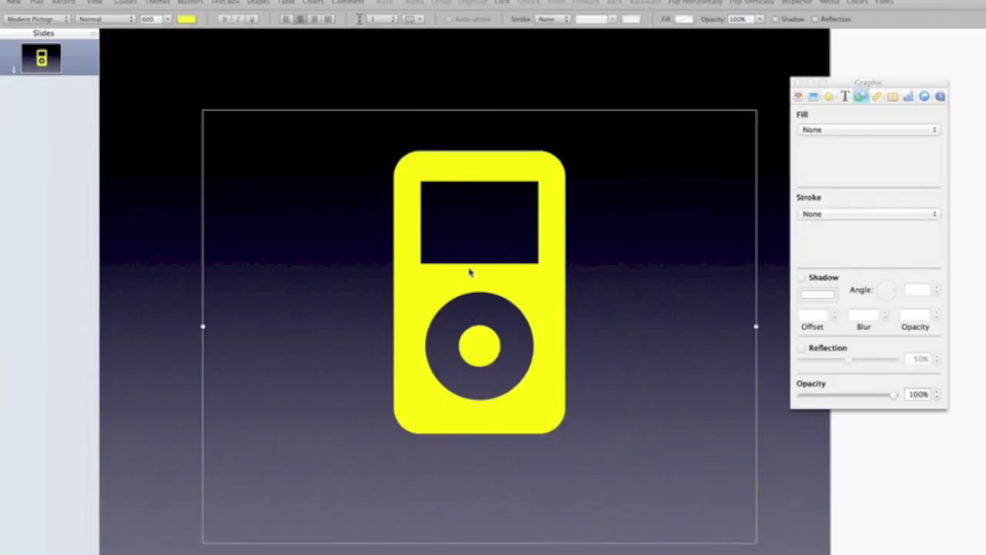
pyautogui.click(60, 20)
pyautogui.scroll(-20, 66, 214)
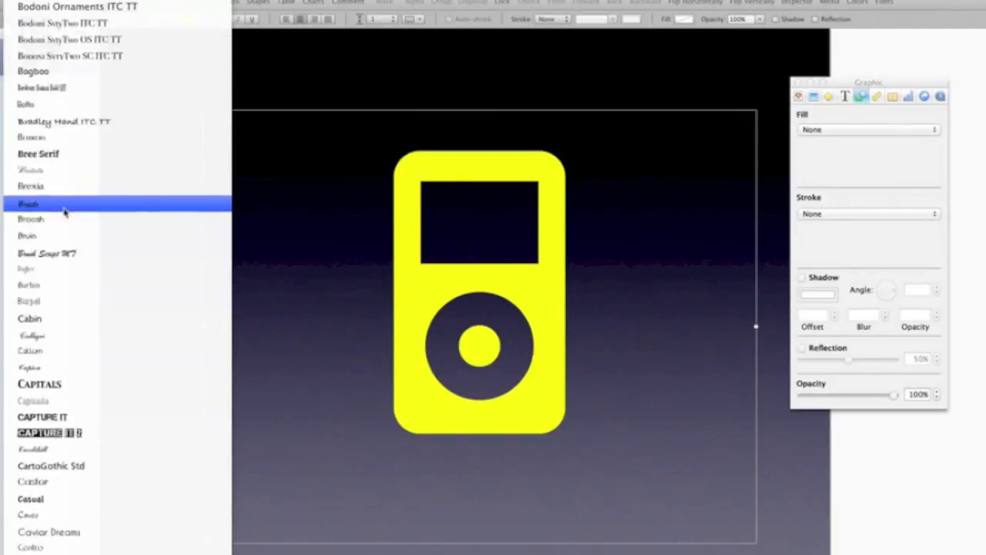
pyautogui.scroll(-20, 66, 214)
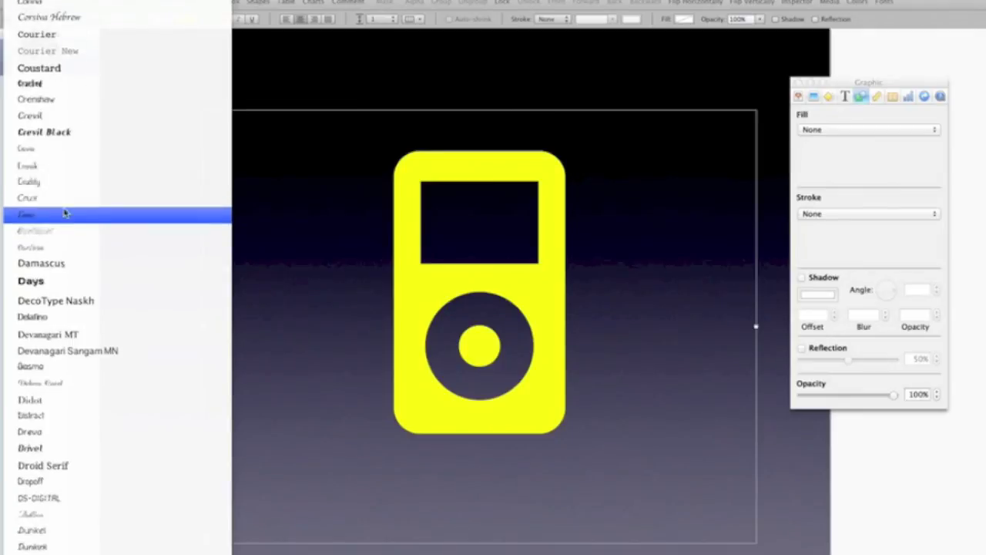
pyautogui.scroll(-20, 66, 212)
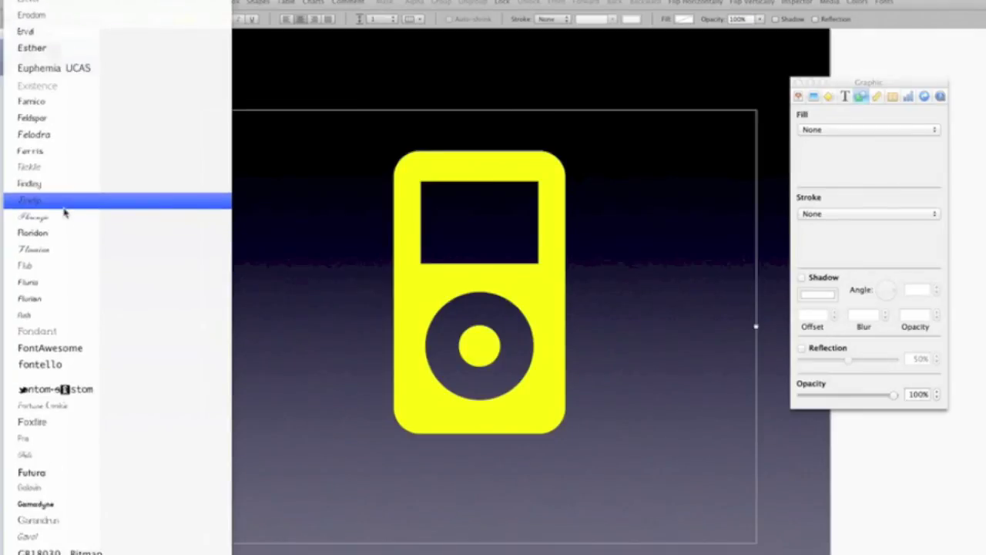
pyautogui.click(348, 83)
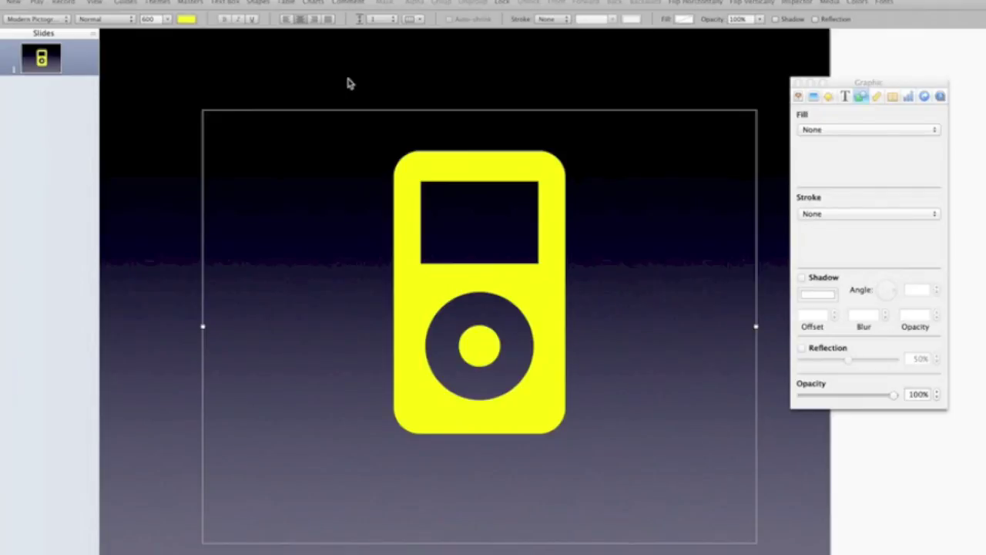